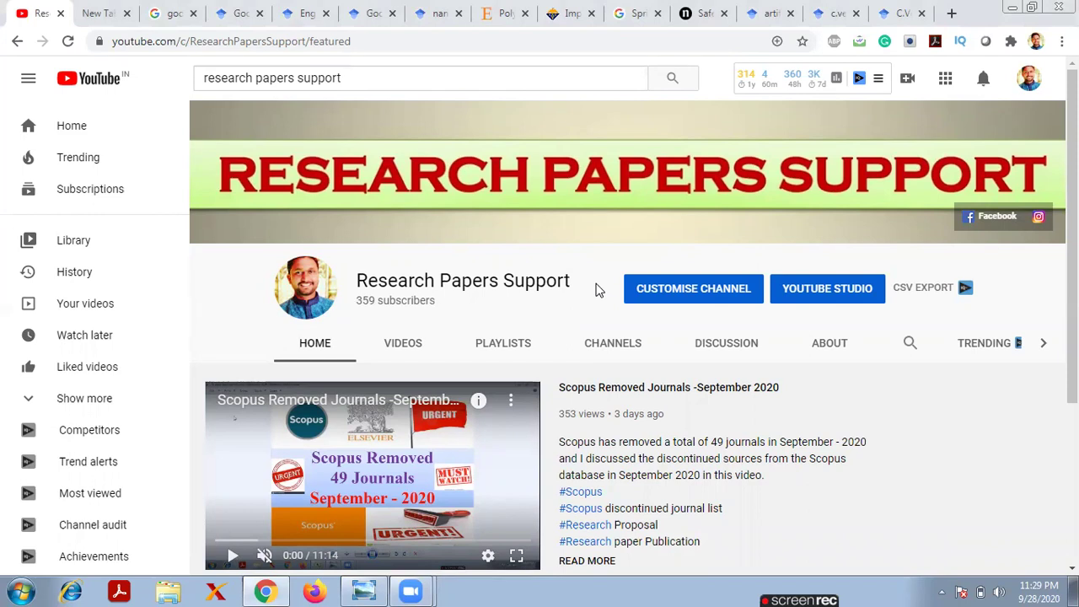
- Bring the 'How to use Google Scholar to find Research Paper' title image forward from the taskbar
{"action": "left_click", "coordinate": [363, 589]}
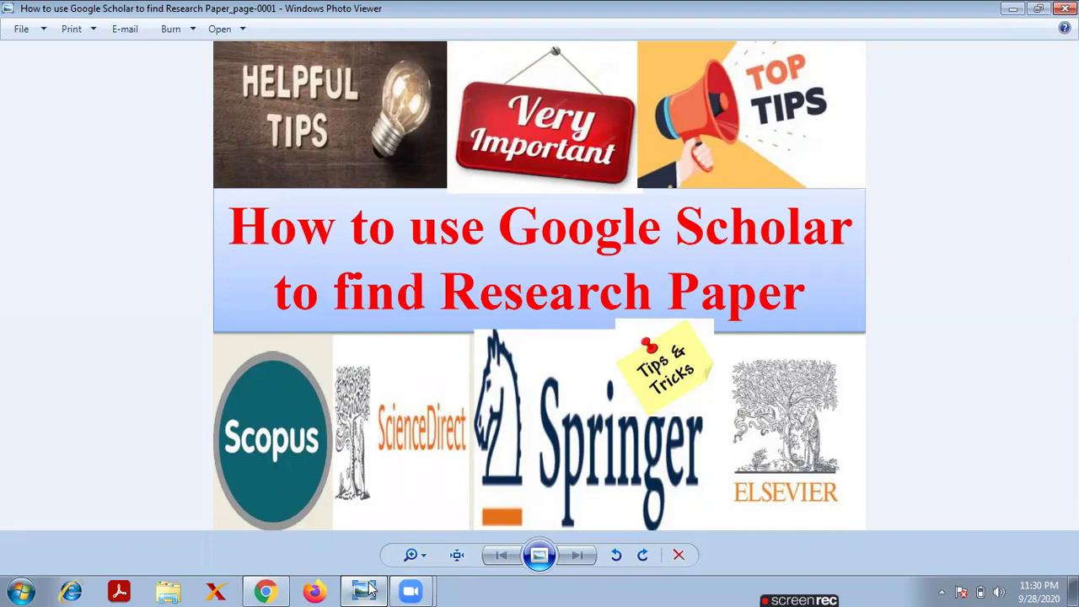
- Minimize the Windows Photo Viewer title image so Chrome's YouTube channel page shows
{"action": "left_click", "coordinate": [369, 588]}
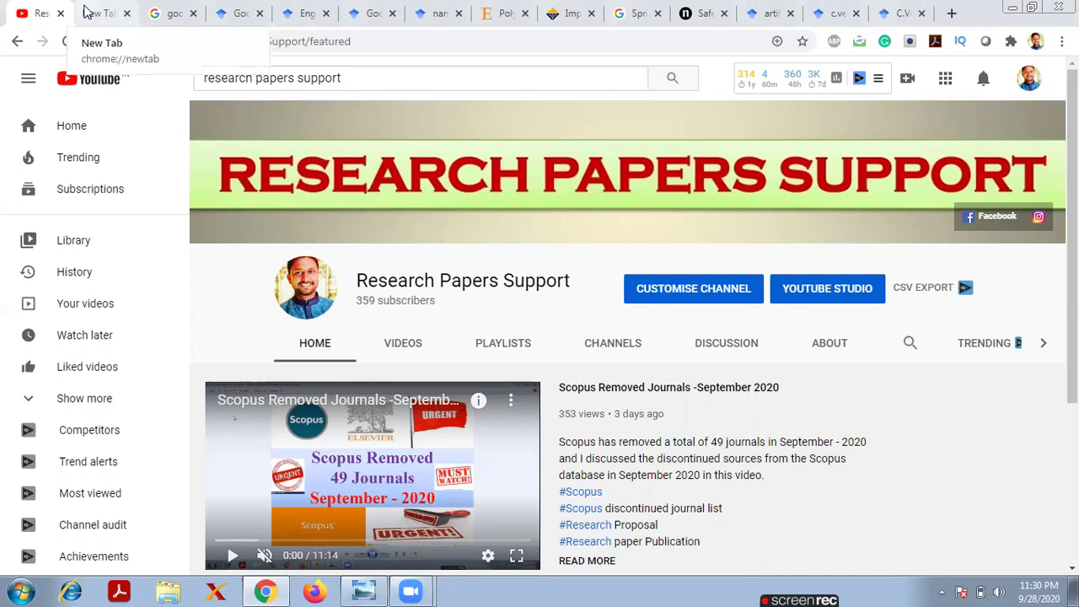
- Search Google for 'google scholar' in a new tab and switch to the Google Scholar home tab
{"action": "left_click", "coordinate": [87, 12]}
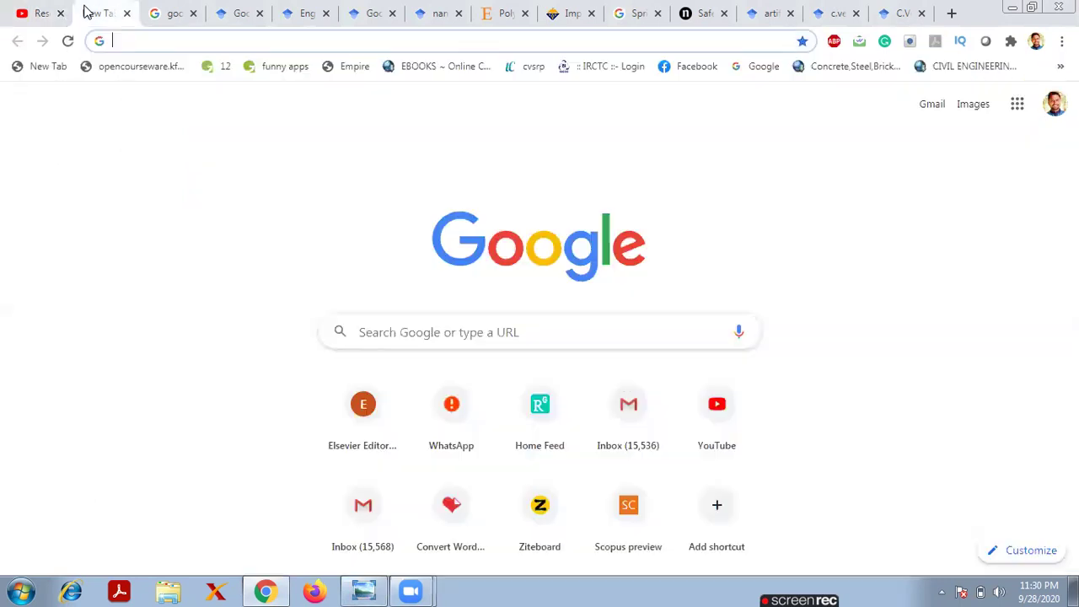
{"action": "left_click", "coordinate": [467, 331]}
{"action": "type", "text": "google schol"}
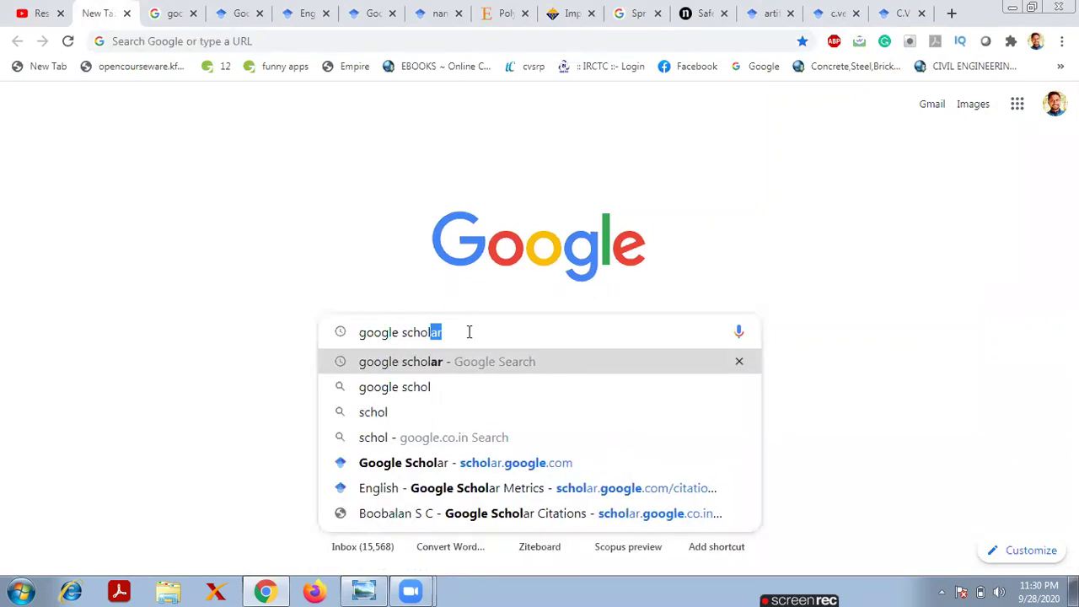
{"action": "type", "text": "ar"}
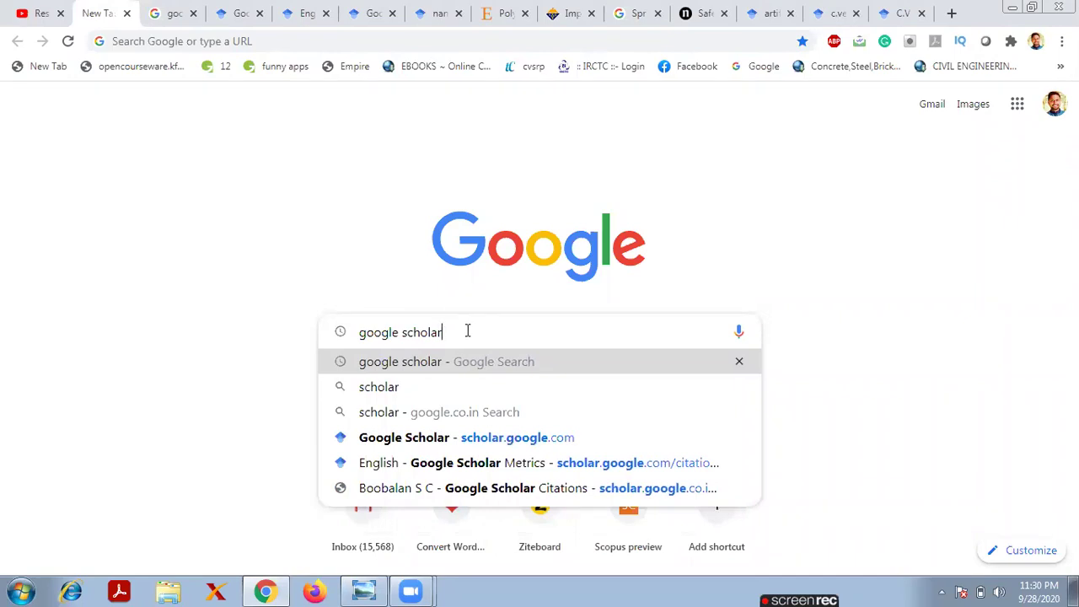
{"action": "key", "text": "Return"}
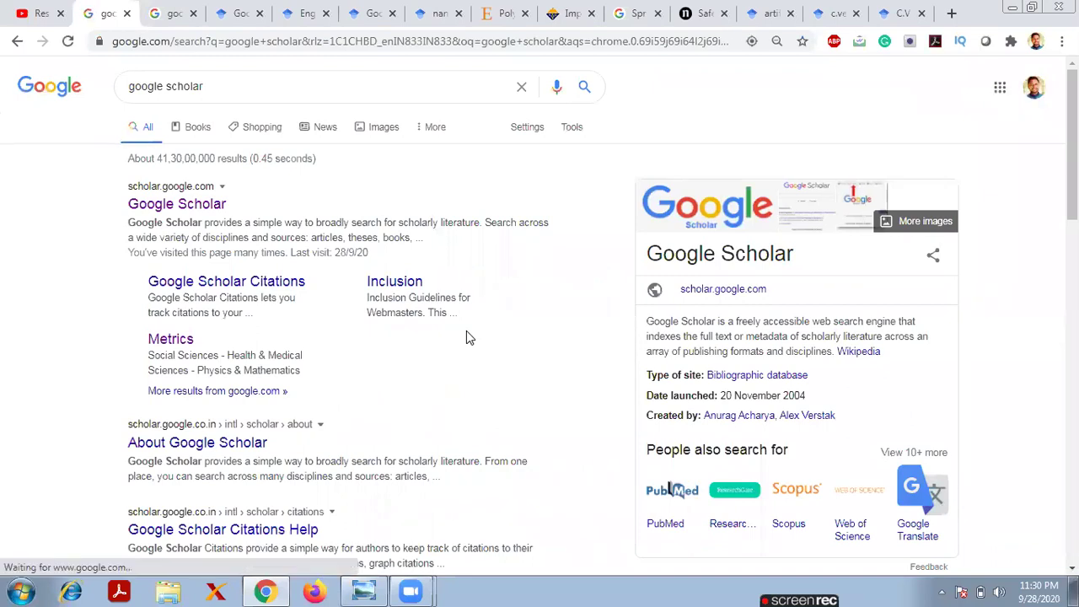
{"action": "left_click", "coordinate": [206, 213]}
{"action": "left_click", "coordinate": [169, 11]}
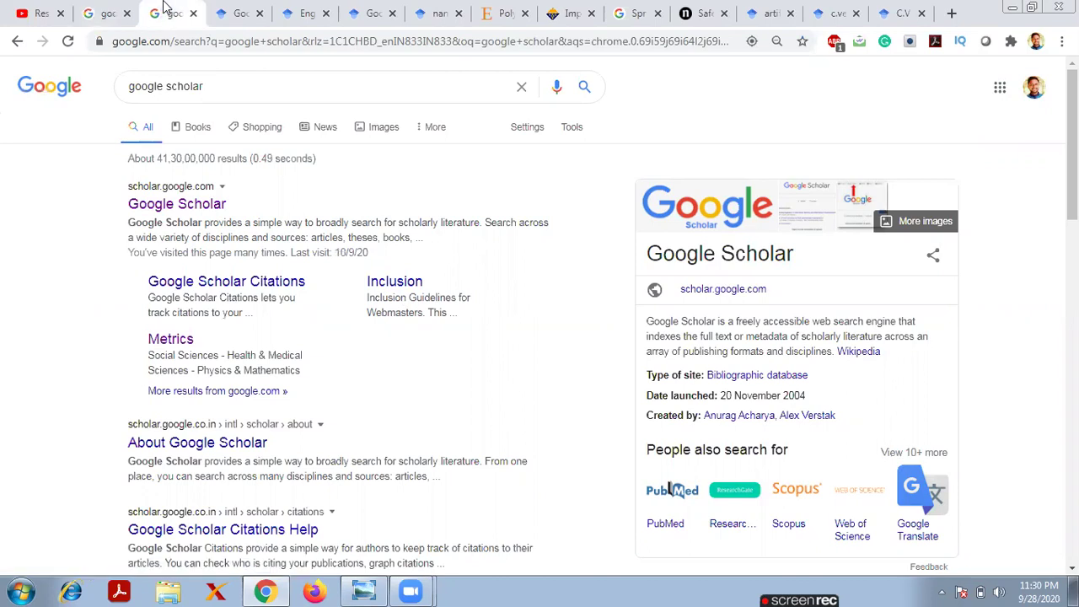
{"action": "left_click", "coordinate": [239, 10]}
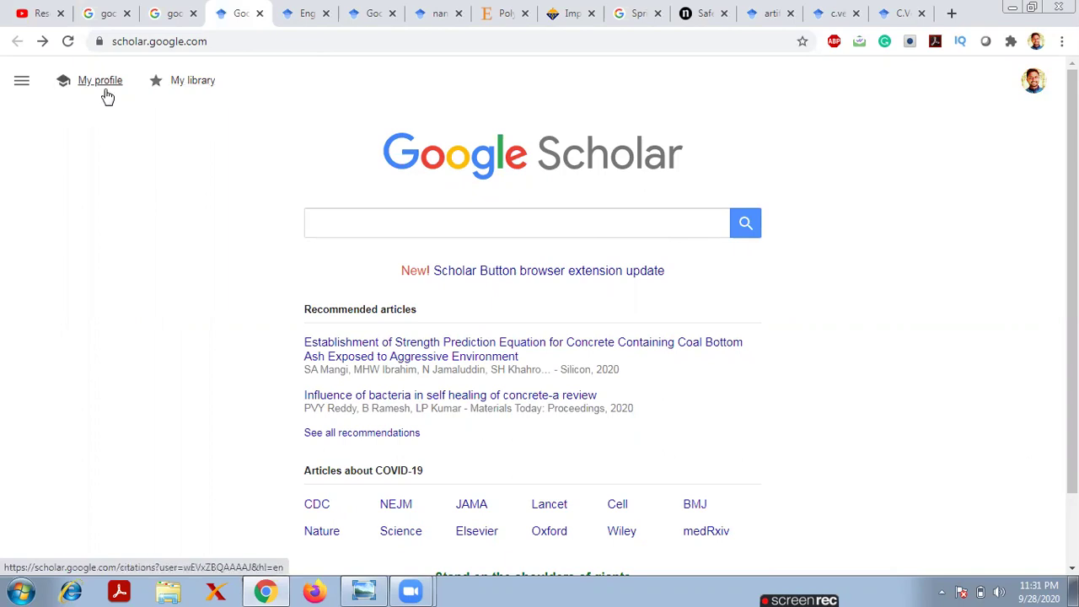
- Go to Metrics from the Scholar menu, browse Top publications, and expand the Categories list
{"action": "left_click", "coordinate": [21, 84]}
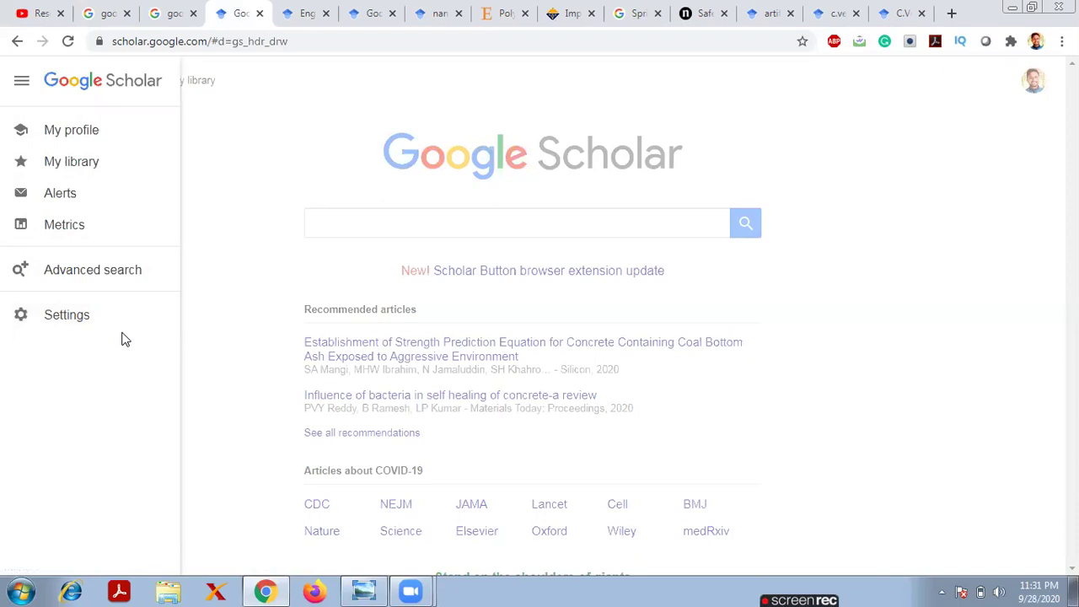
{"action": "left_click", "coordinate": [64, 225]}
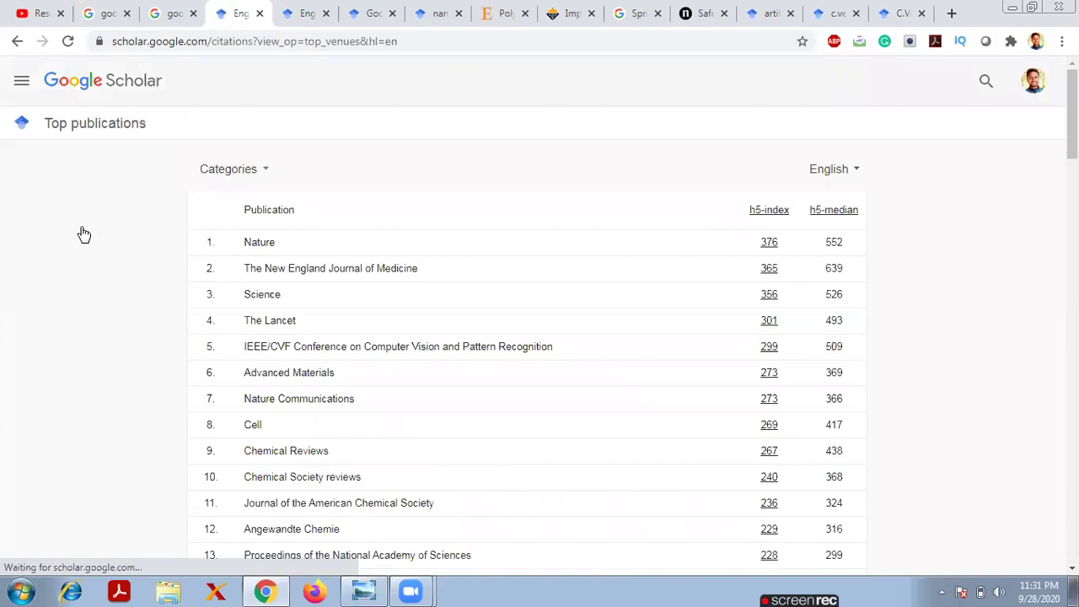
{"action": "scroll", "coordinate": [85, 236], "scroll_direction": "down", "scroll_amount": 15}
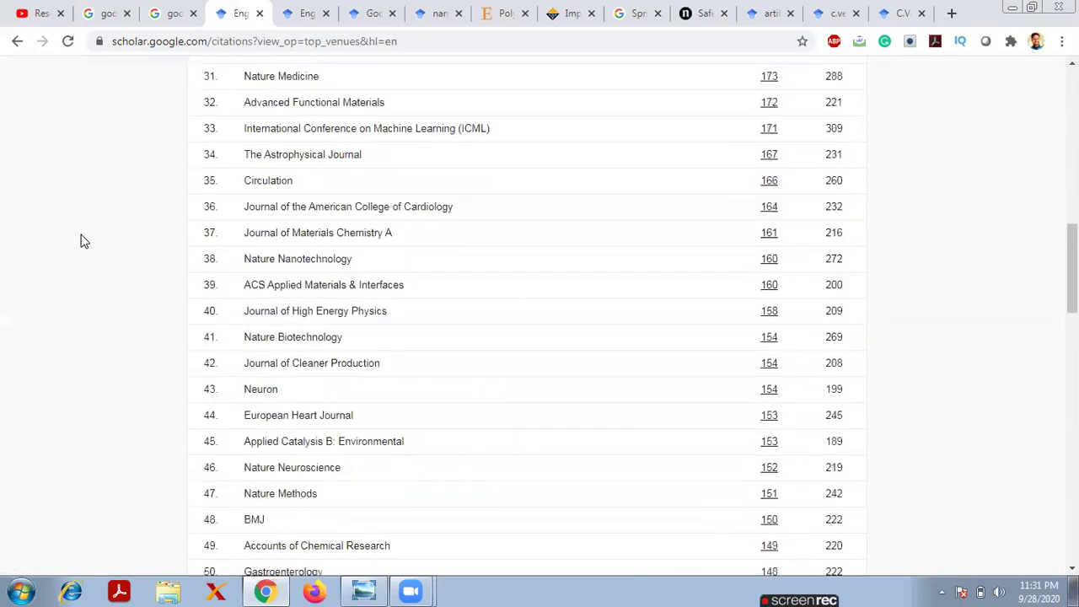
{"action": "scroll", "coordinate": [84, 242], "scroll_direction": "down", "scroll_amount": 10}
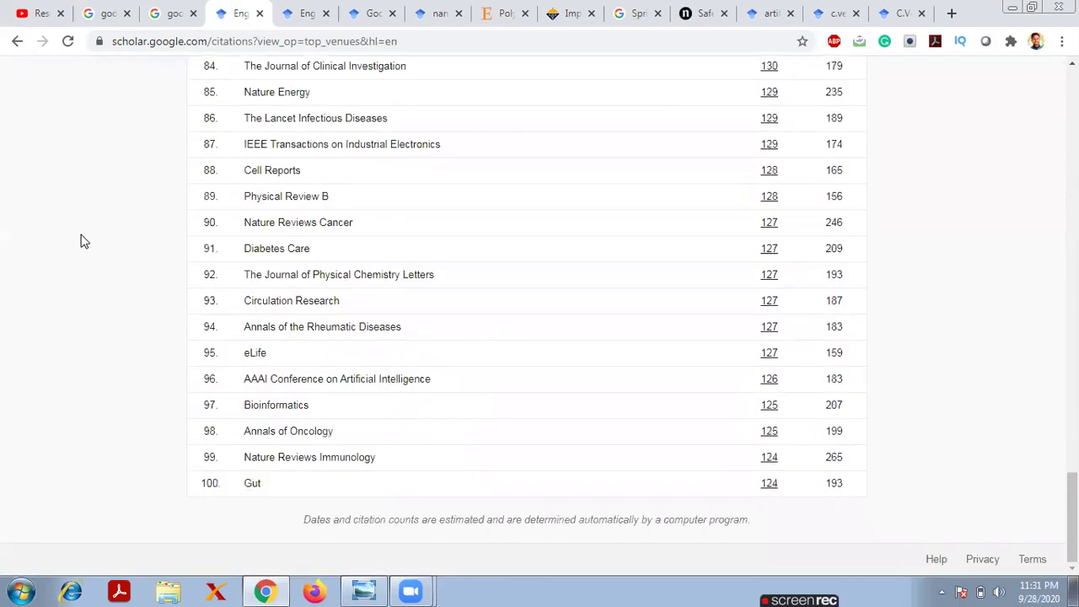
{"action": "scroll", "coordinate": [84, 242], "scroll_direction": "up", "scroll_amount": 20}
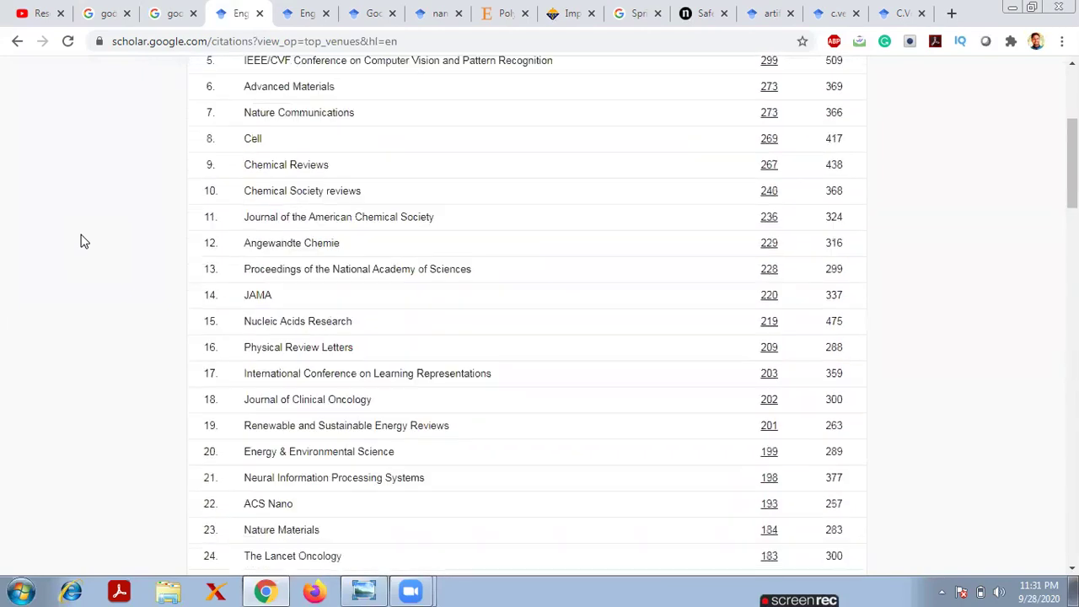
{"action": "scroll", "coordinate": [84, 242], "scroll_direction": "up", "scroll_amount": 3}
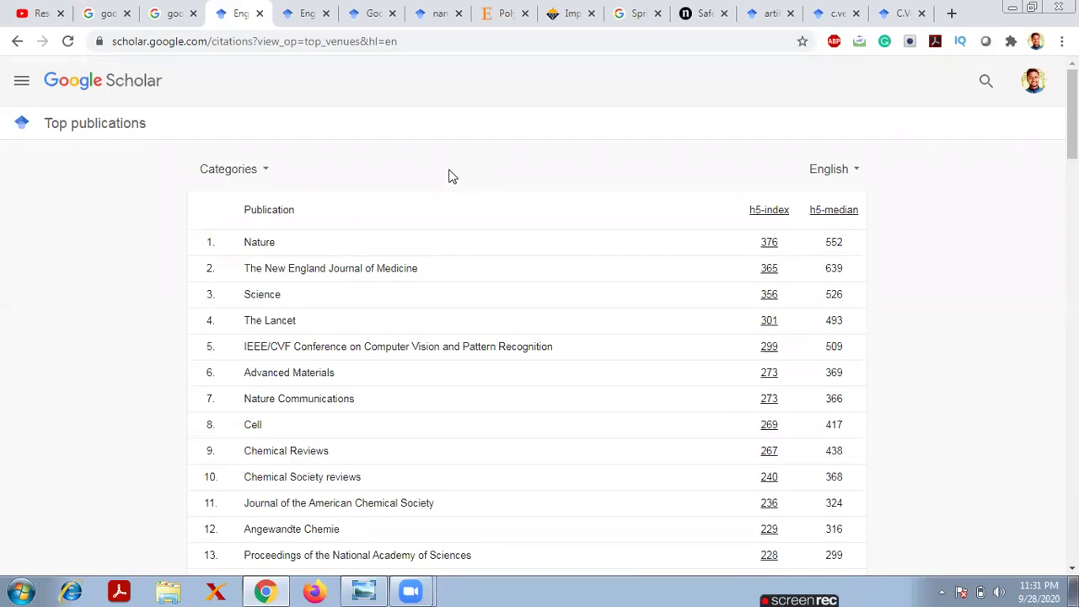
{"action": "left_click", "coordinate": [266, 172]}
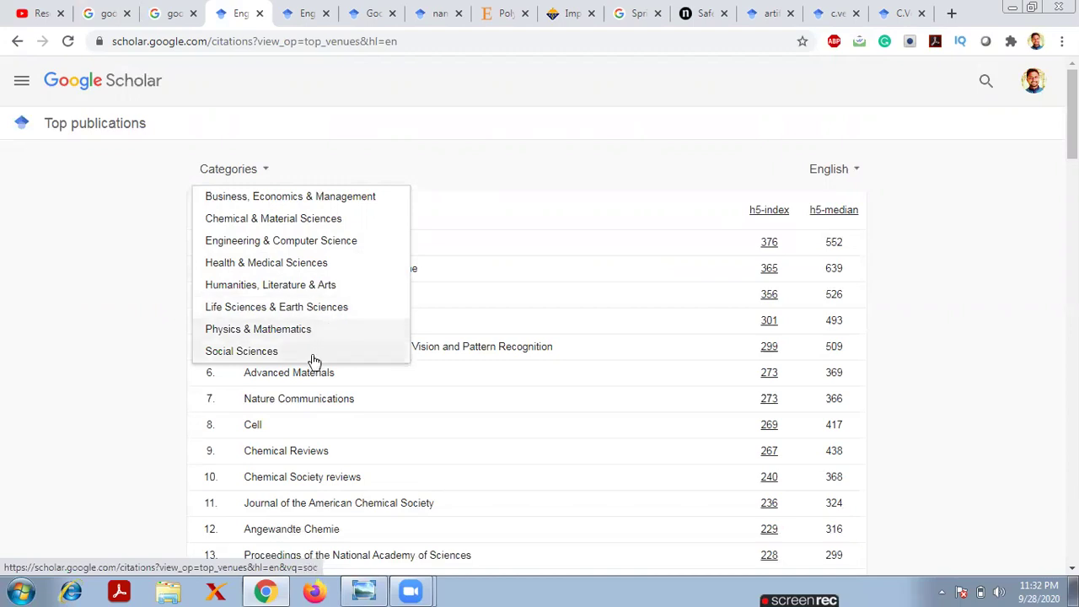
- Filter the ranking to Engineering & Computer Science, then the Civil Engineering subcategory
{"action": "left_click", "coordinate": [313, 244]}
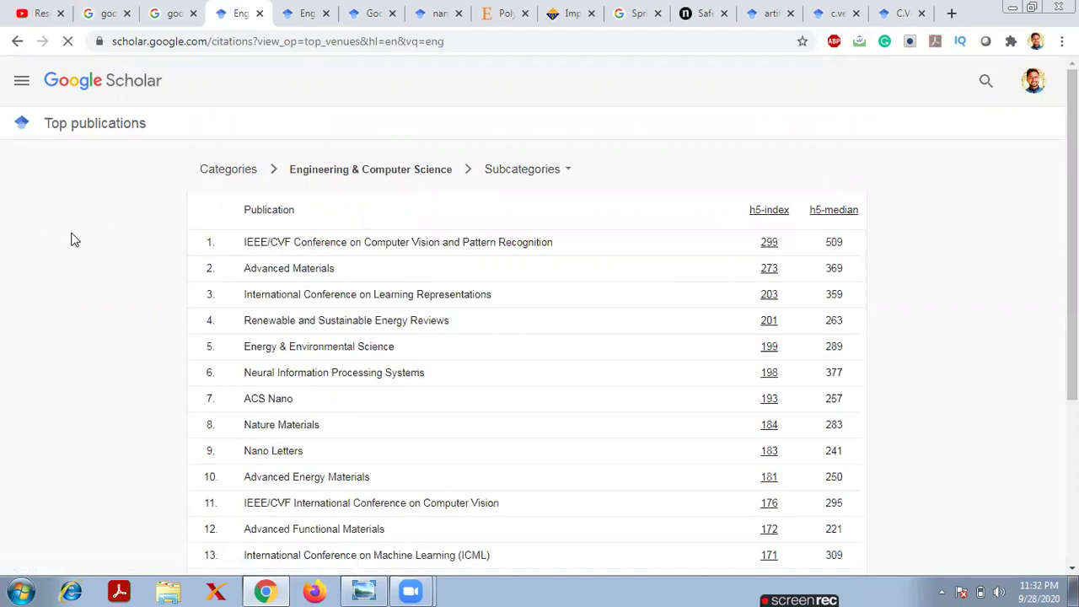
{"action": "scroll", "coordinate": [90, 241], "scroll_direction": "down", "scroll_amount": 3}
{"action": "scroll", "coordinate": [90, 240], "scroll_direction": "up", "scroll_amount": 3}
{"action": "left_click", "coordinate": [570, 172]}
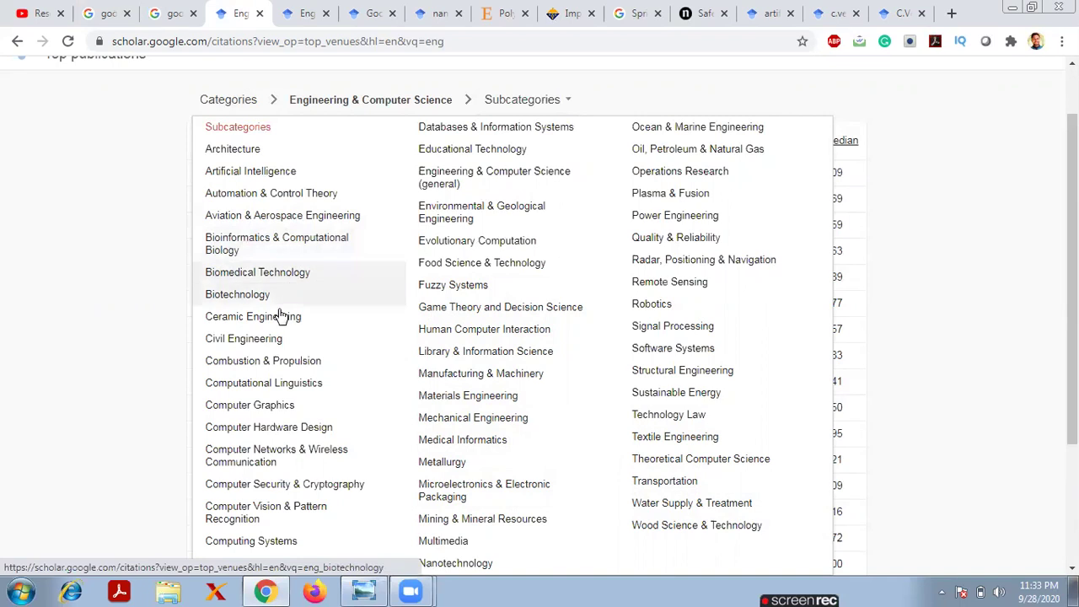
{"action": "left_click", "coordinate": [279, 339]}
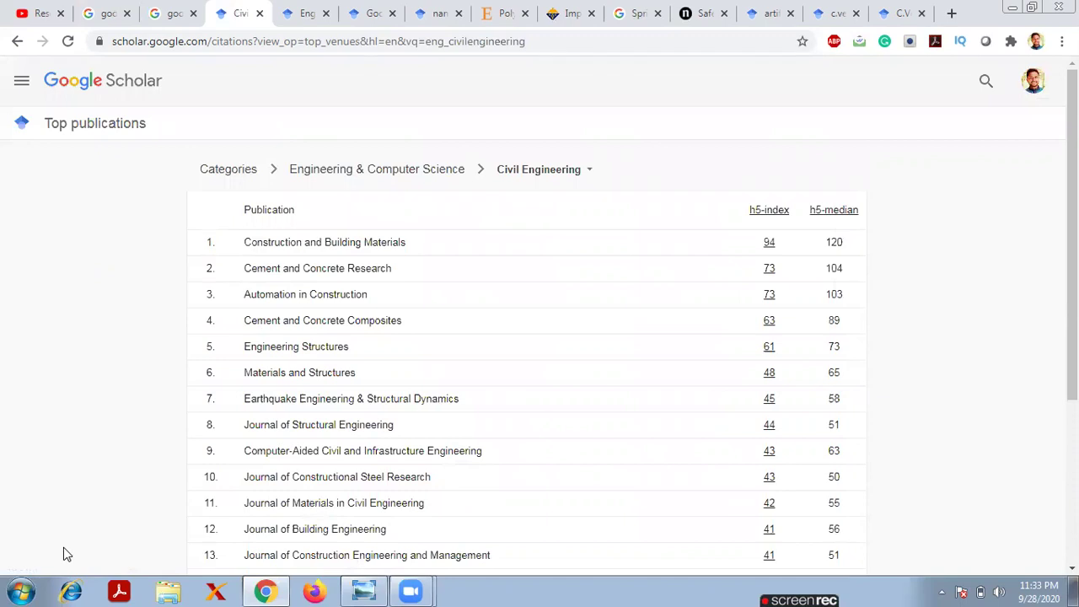
- Highlight 'Construction and Building Materials' in the Civil Engineering list, then go to the overall ranking tab
{"action": "scroll", "coordinate": [63, 547], "scroll_direction": "down", "scroll_amount": 1}
{"action": "left_click_drag", "start_coordinate": [245, 163], "coordinate": [439, 157]}
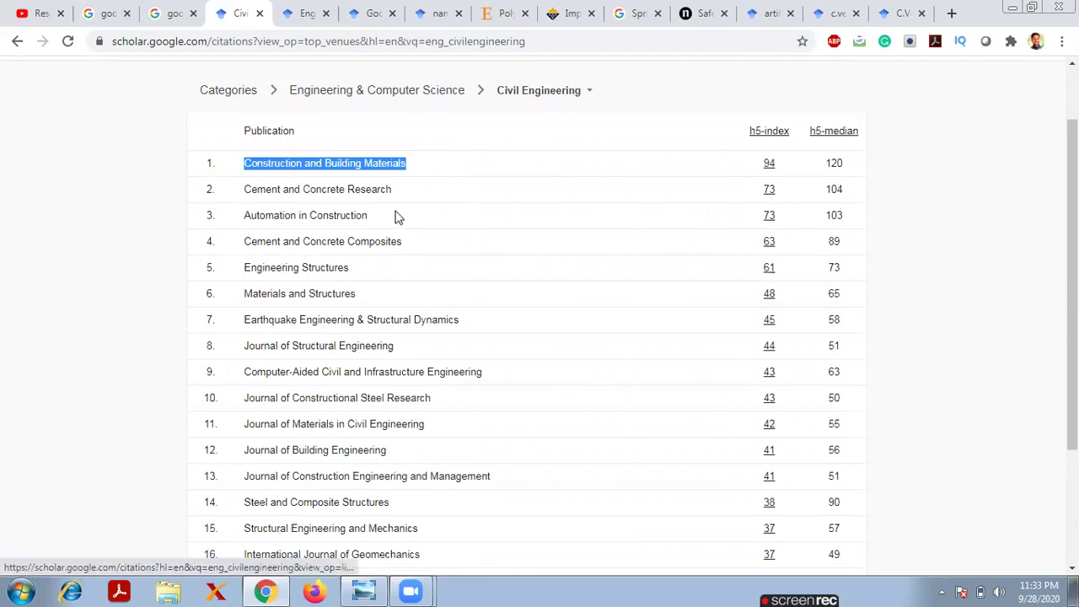
{"action": "left_click_drag", "start_coordinate": [310, 217], "coordinate": [376, 221]}
{"action": "left_click", "coordinate": [103, 206]}
{"action": "scroll", "coordinate": [158, 228], "scroll_direction": "down", "scroll_amount": 3}
{"action": "scroll", "coordinate": [494, 431], "scroll_direction": "up", "scroll_amount": 3}
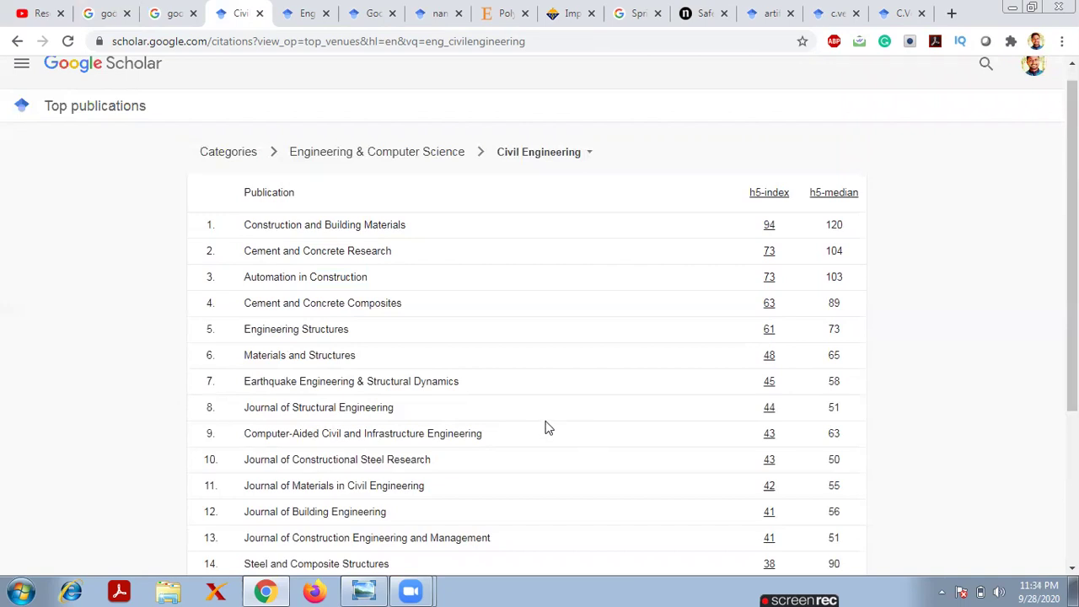
{"action": "left_click", "coordinate": [302, 10]}
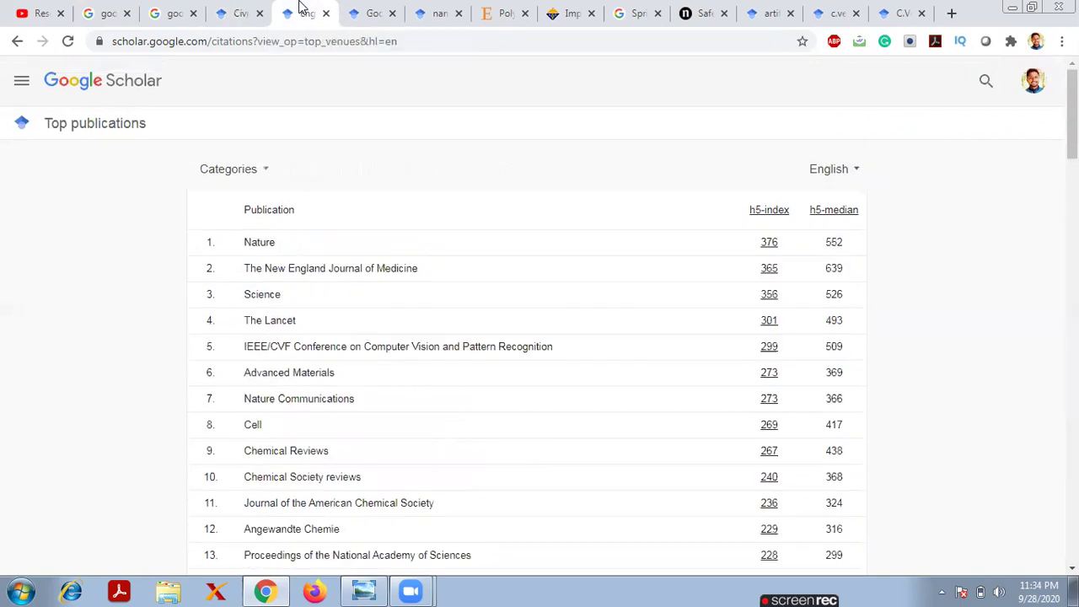
- On the Scholar home tab, enter 'nano technology' in the search box
{"action": "left_click", "coordinate": [375, 13]}
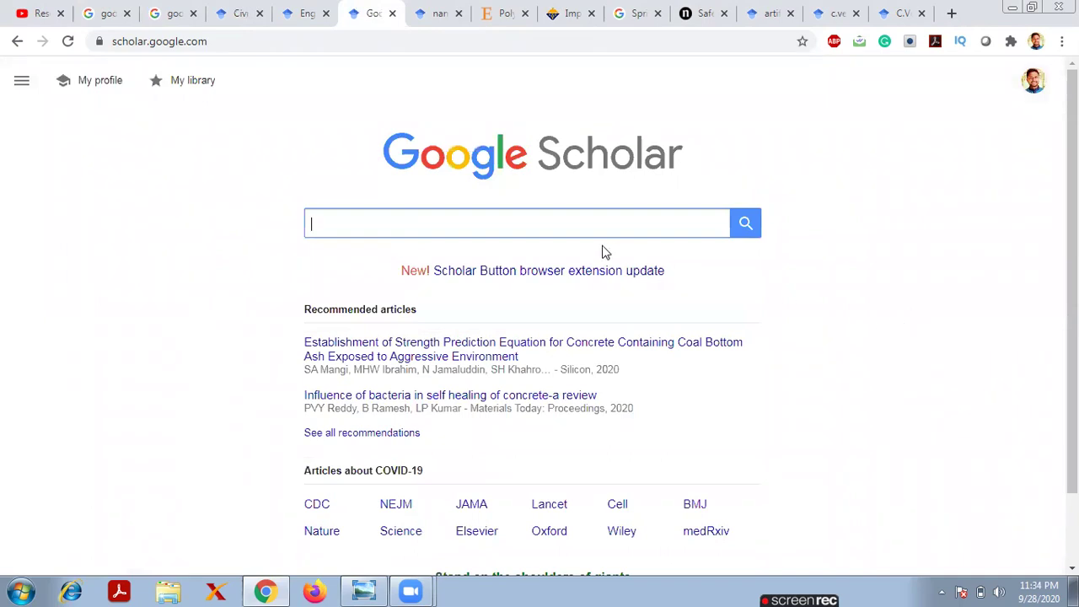
{"action": "left_click", "coordinate": [583, 225]}
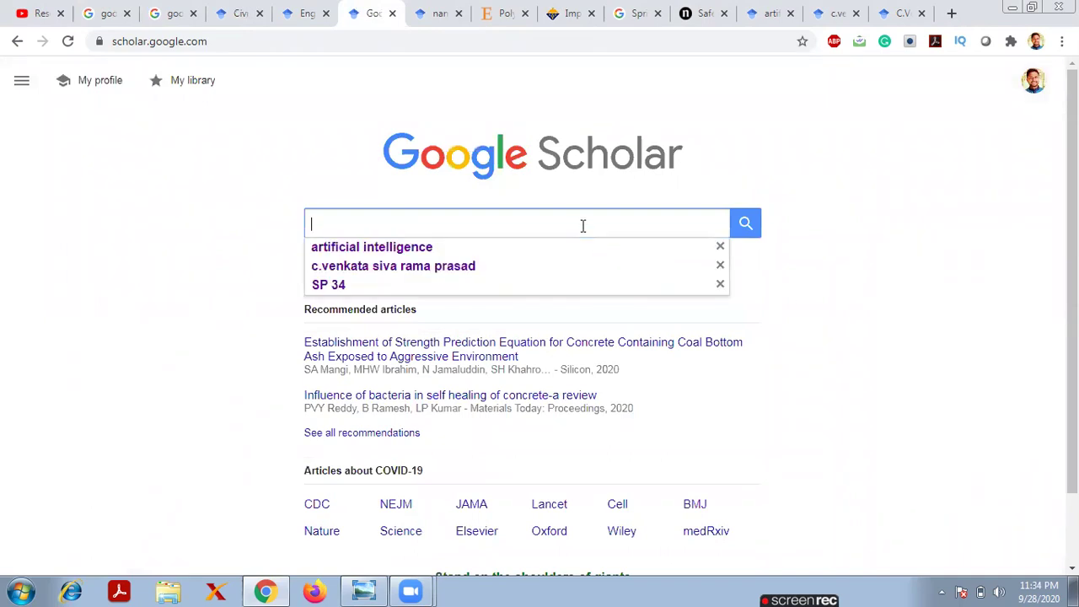
{"action": "left_click", "coordinate": [777, 160]}
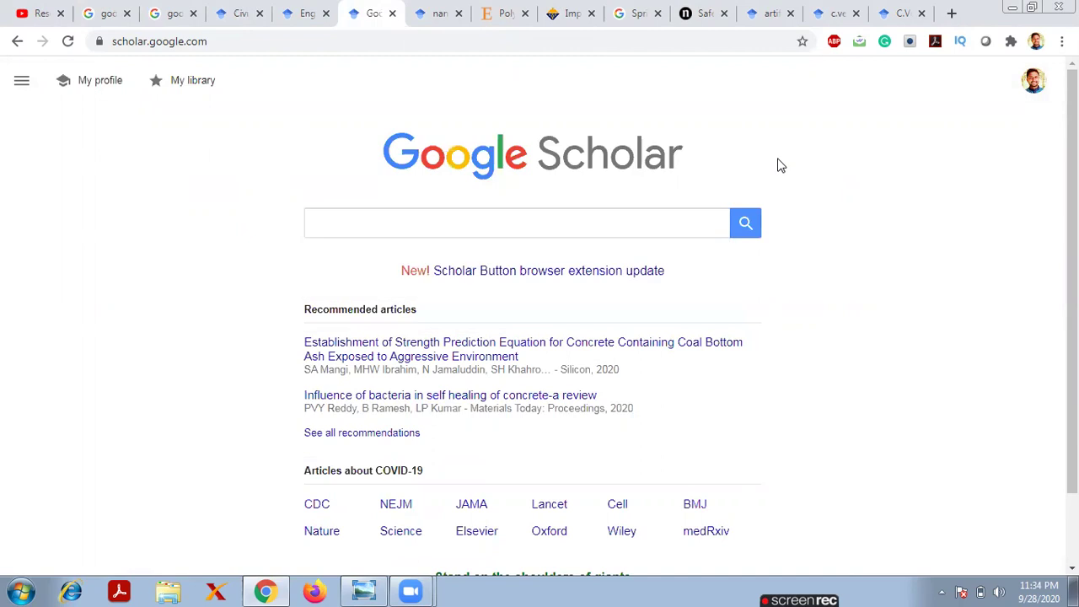
{"action": "left_click", "coordinate": [658, 222]}
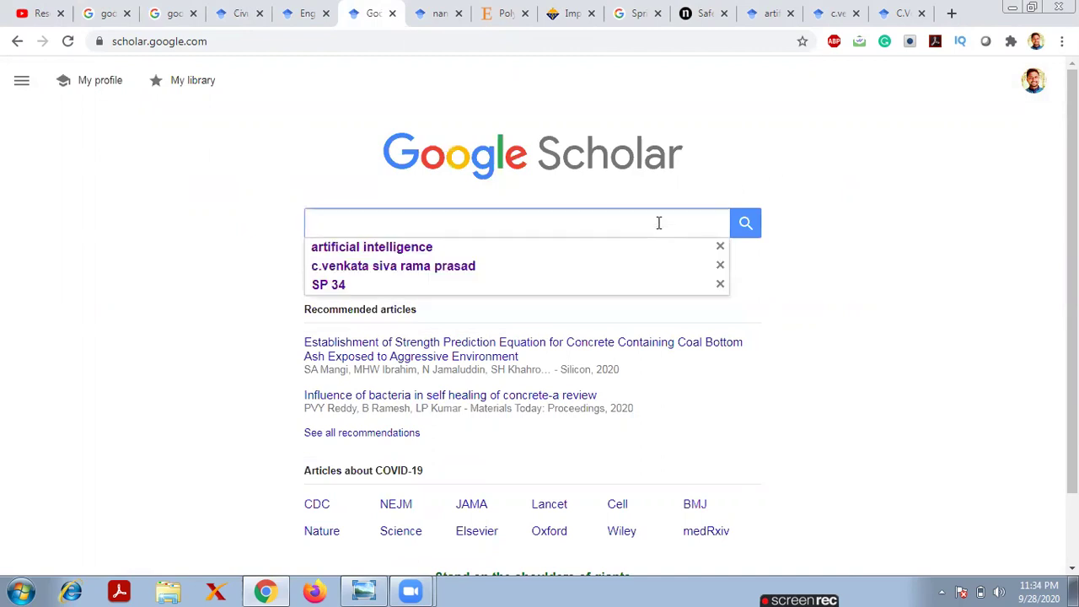
{"action": "type", "text": "nano"}
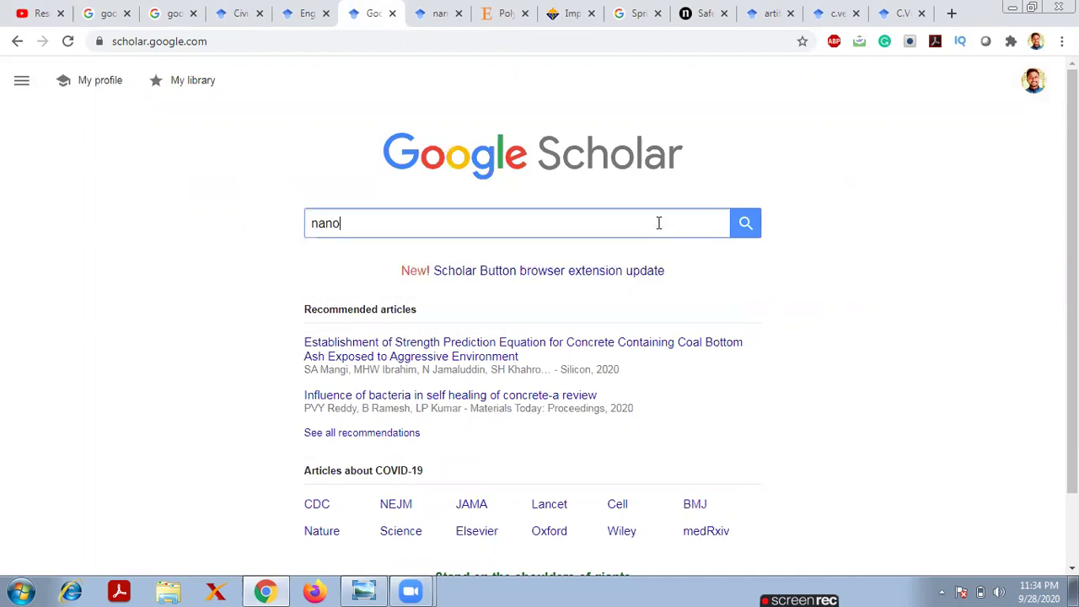
{"action": "type", "text": " technology"}
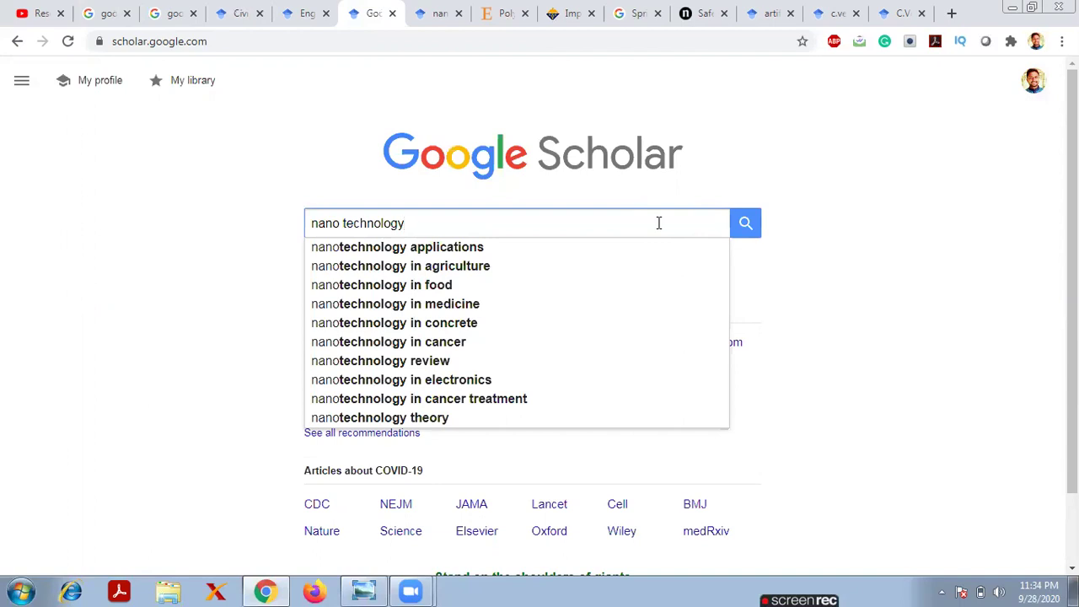
- Run the 'nano technology' search and scroll through the roughly 22,10,000 results
{"action": "left_click", "coordinate": [746, 224]}
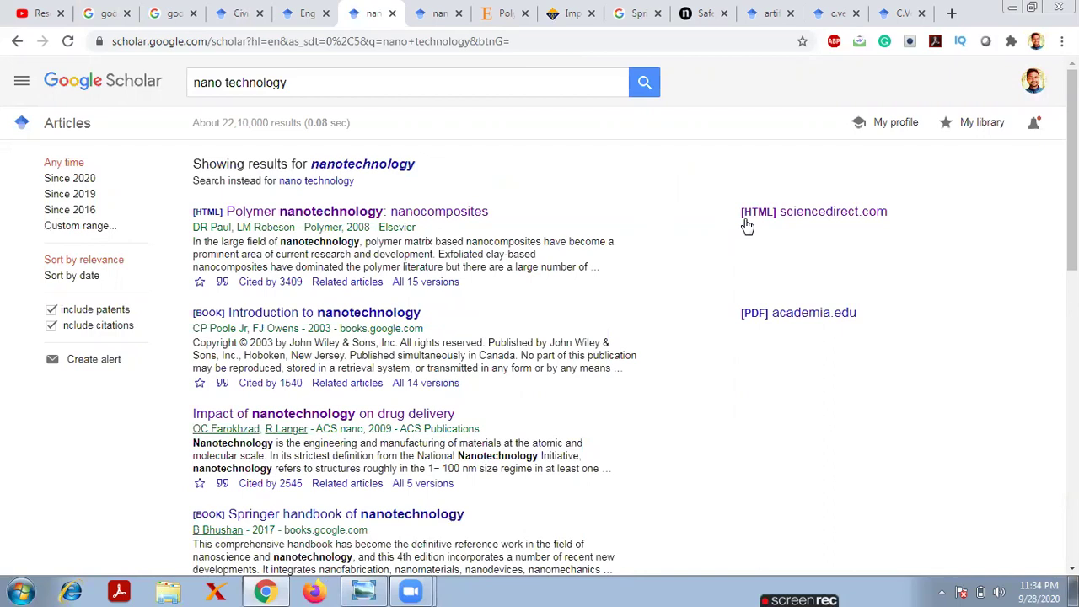
{"action": "scroll", "coordinate": [491, 286], "scroll_direction": "down", "scroll_amount": 4}
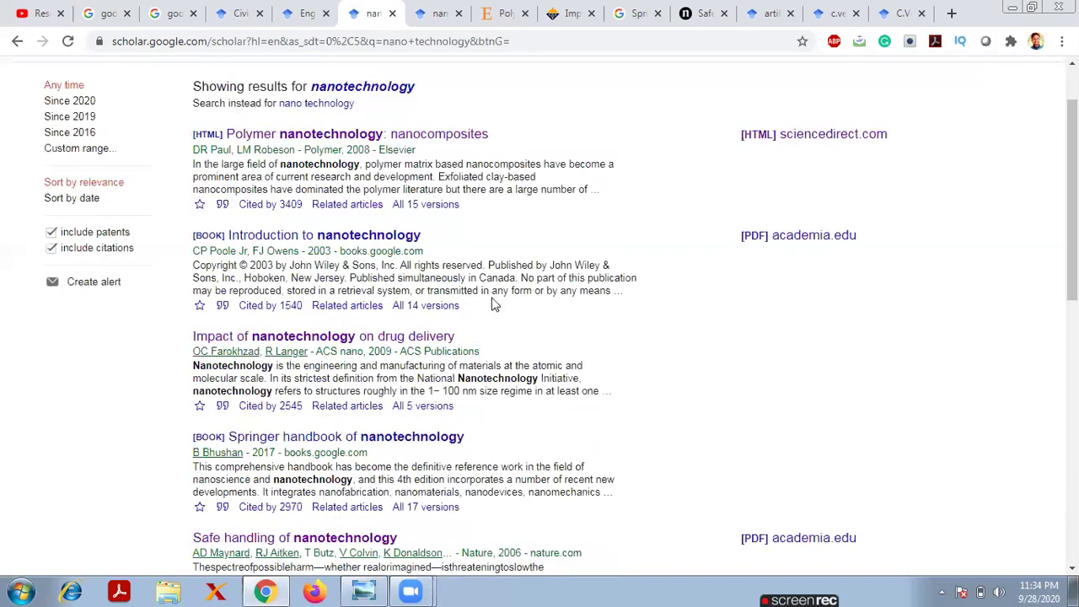
{"action": "scroll", "coordinate": [498, 323], "scroll_direction": "down", "scroll_amount": 5}
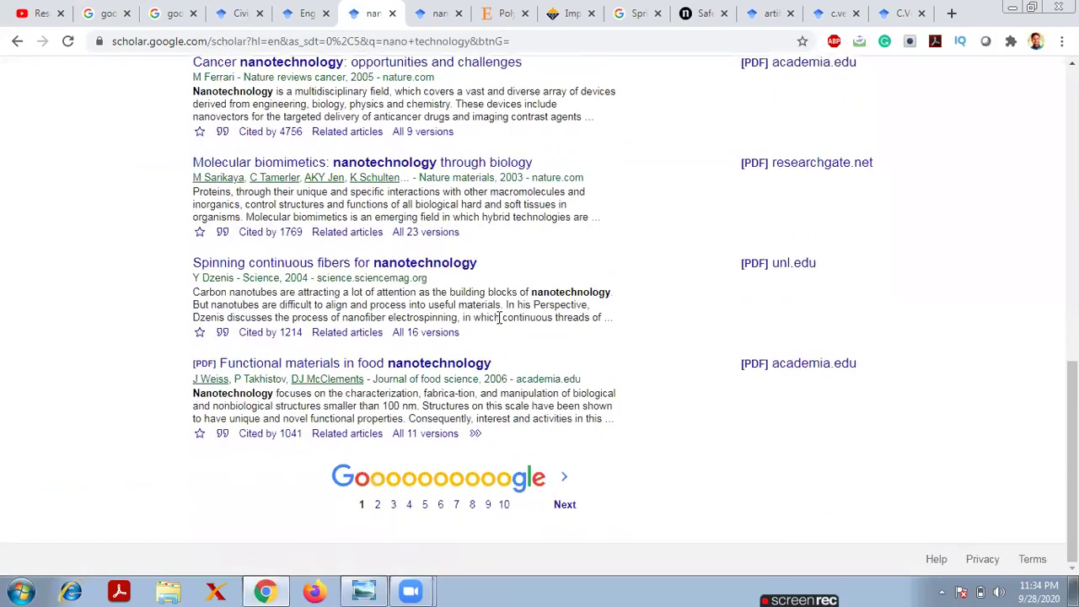
{"action": "scroll", "coordinate": [499, 321], "scroll_direction": "up", "scroll_amount": 5}
{"action": "scroll", "coordinate": [499, 317], "scroll_direction": "up", "scroll_amount": 4}
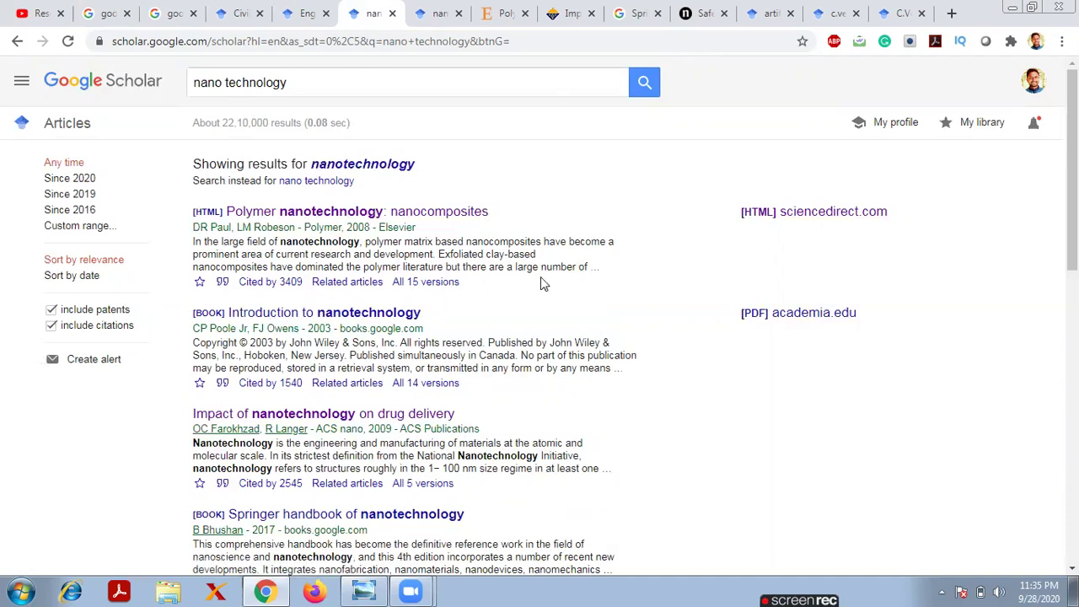
{"action": "scroll", "coordinate": [541, 277], "scroll_direction": "down", "scroll_amount": 1}
{"action": "scroll", "coordinate": [570, 312], "scroll_direction": "up", "scroll_amount": 1}
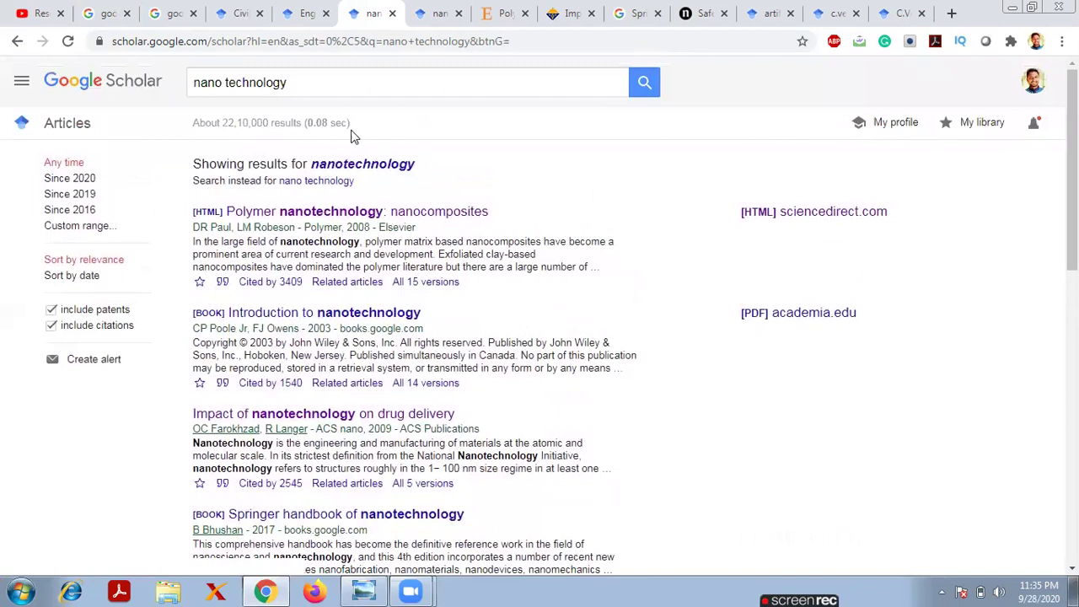
- Check link options on the first two results, then switch to the ScienceDirect 'Polymer nanotechnology: Nanocomposites' tab
{"action": "right_click", "coordinate": [352, 213]}
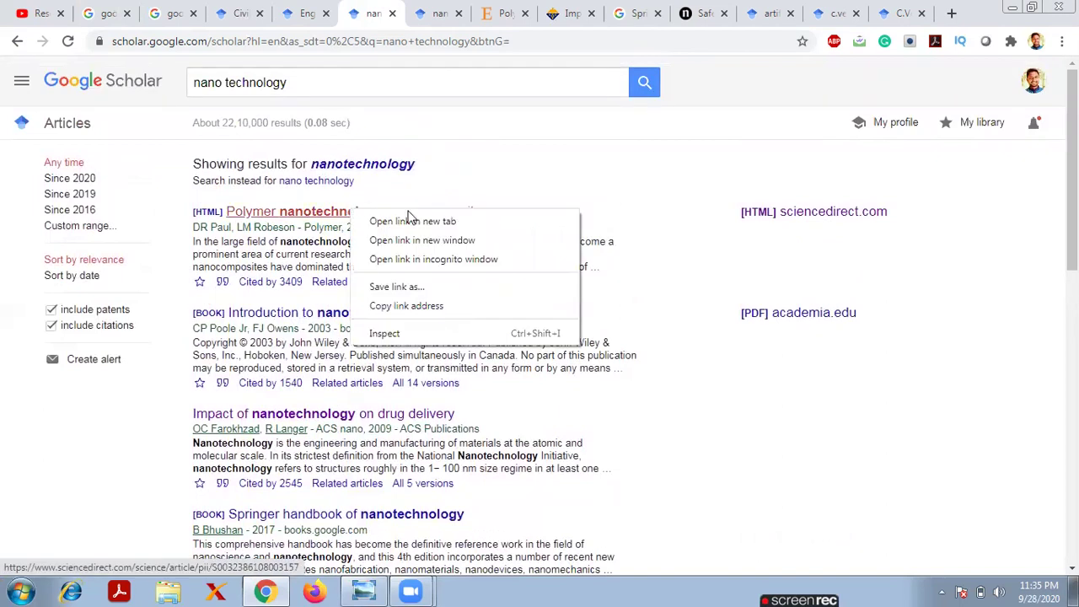
{"action": "left_click", "coordinate": [29, 266]}
{"action": "right_click", "coordinate": [355, 315]}
{"action": "left_click", "coordinate": [6, 462]}
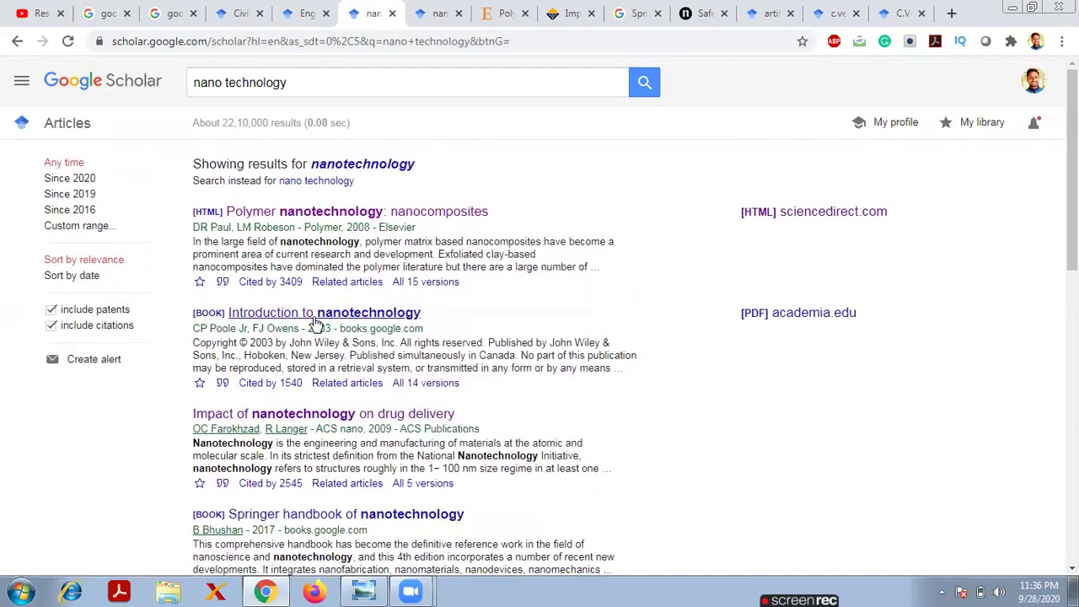
{"action": "key", "text": "ctrl+Tab"}
{"action": "key", "text": "ctrl+Tab"}
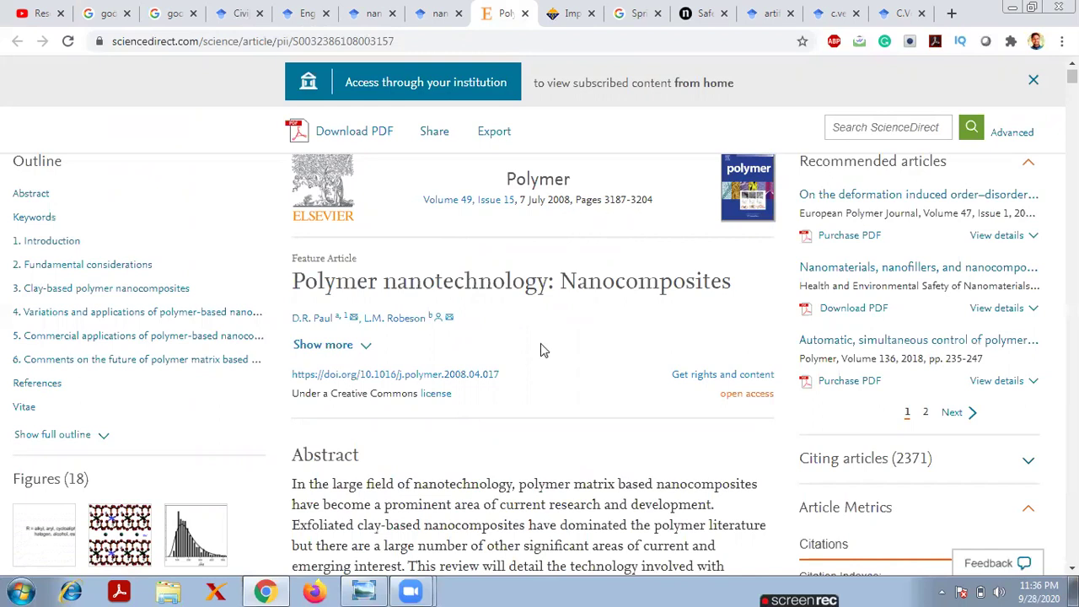
- Expand the authors' affiliations and dates, then switch to the ACS 'Impact of Nanotechnology on Drug Delivery' tab
{"action": "scroll", "coordinate": [541, 346], "scroll_direction": "down", "scroll_amount": 1}
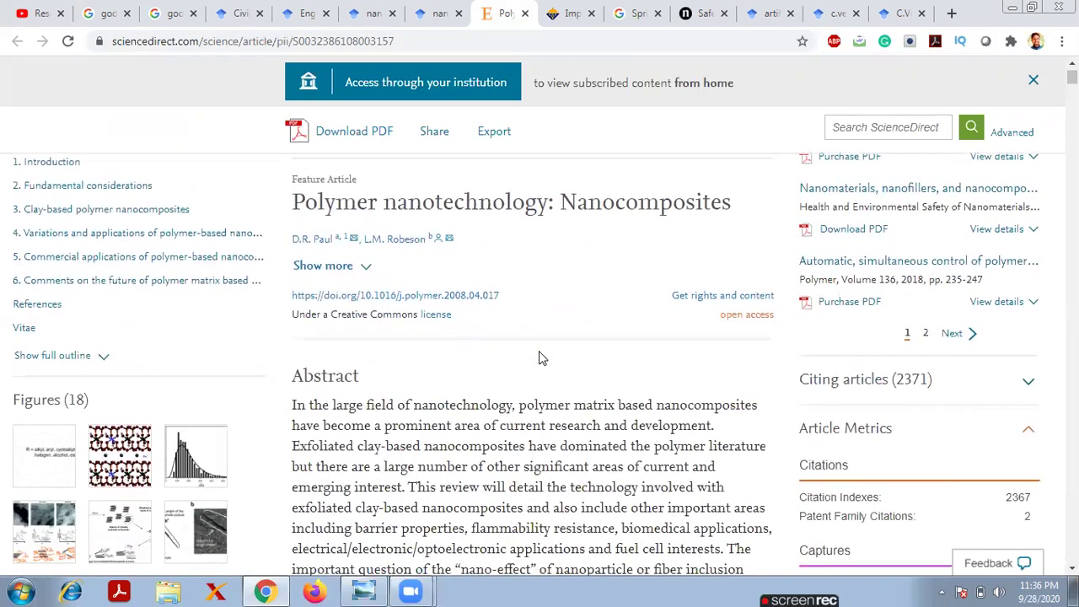
{"action": "left_click", "coordinate": [360, 266]}
{"action": "scroll", "coordinate": [458, 320], "scroll_direction": "up", "scroll_amount": 2}
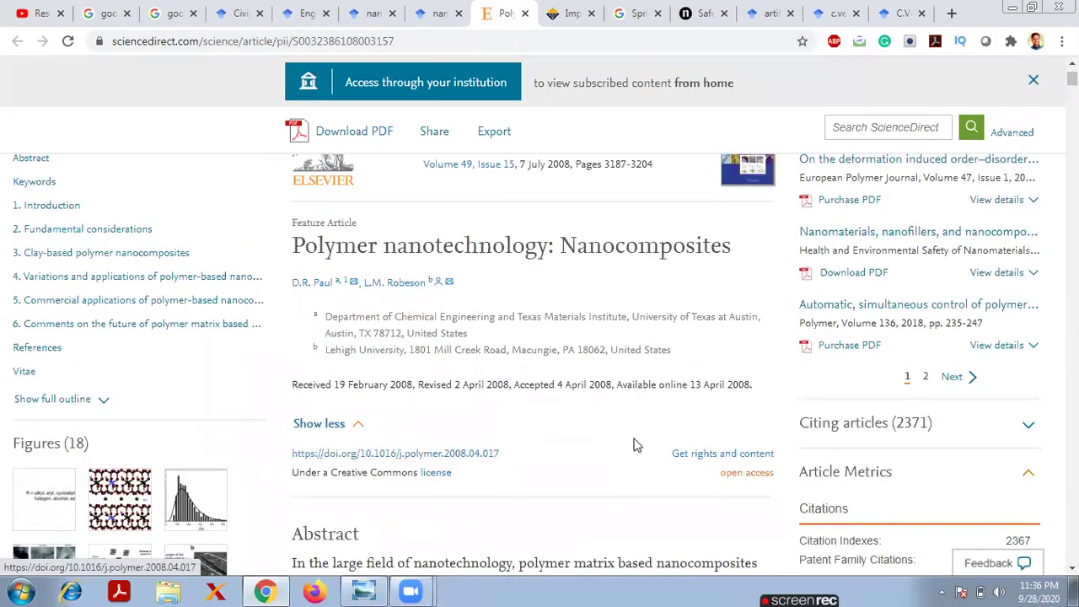
{"action": "scroll", "coordinate": [637, 445], "scroll_direction": "up", "scroll_amount": 2}
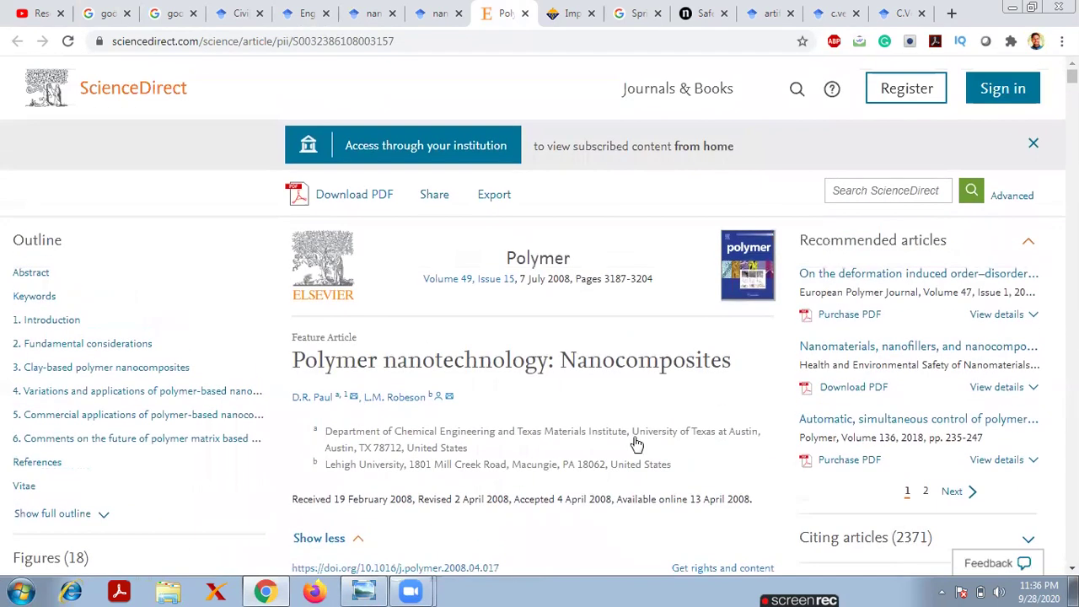
{"action": "left_click", "coordinate": [573, 15]}
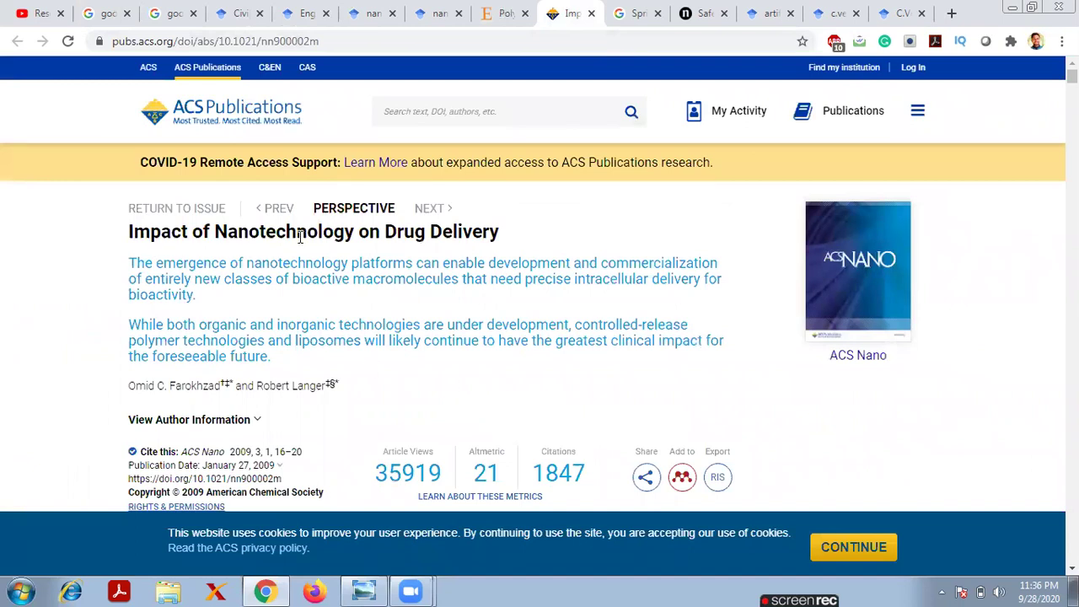
- Review the Springer Handbook of Nanotechnology preview and the Safe handling of nanotechnology article, then return to the nano technology results
{"action": "scroll", "coordinate": [440, 253], "scroll_direction": "down", "scroll_amount": 2}
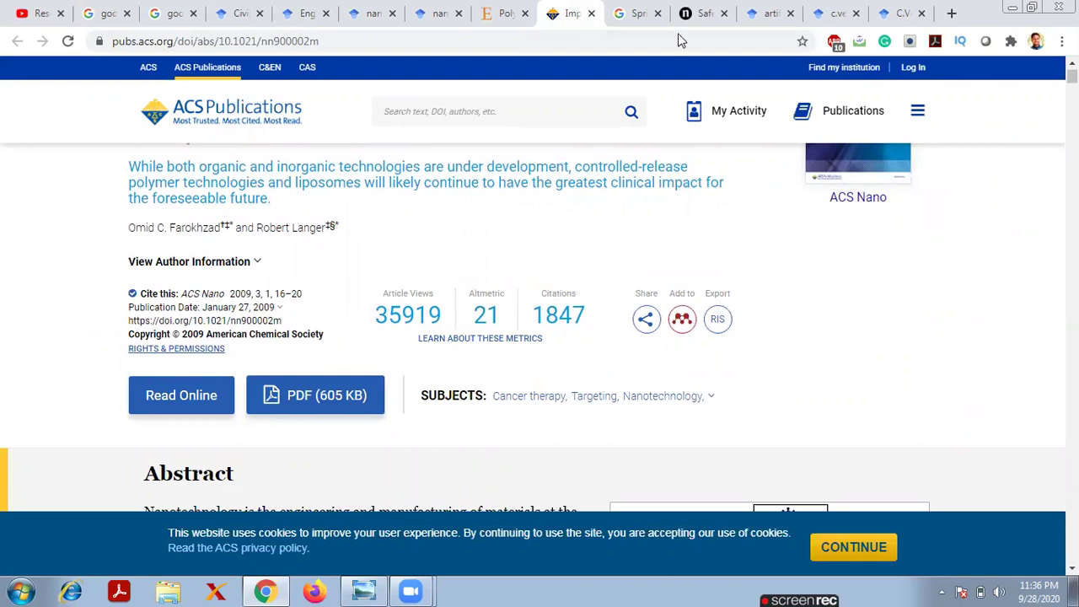
{"action": "left_click", "coordinate": [638, 13]}
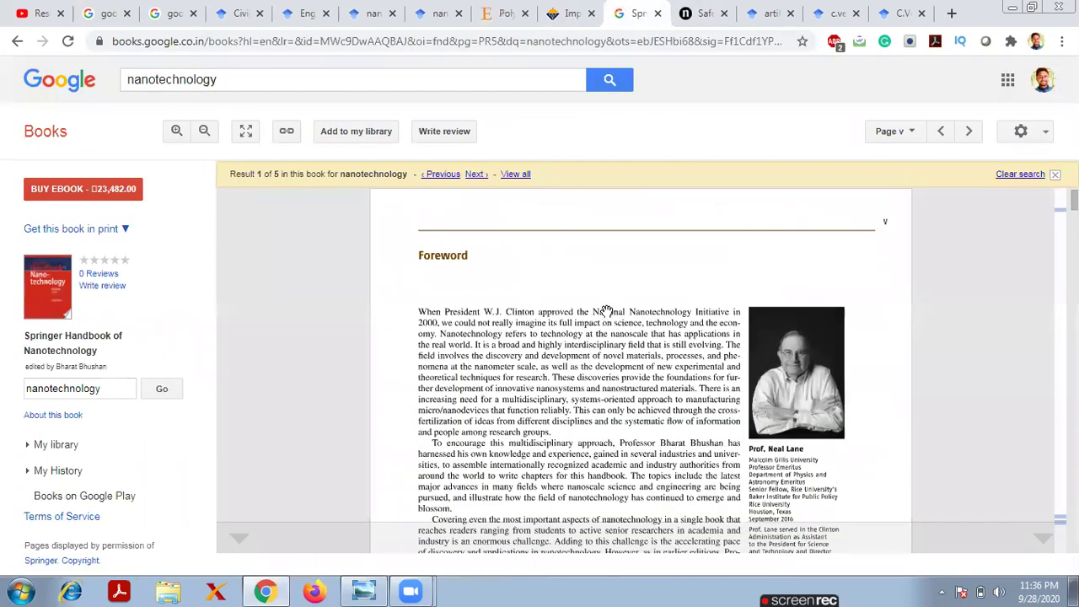
{"action": "left_click", "coordinate": [715, 9]}
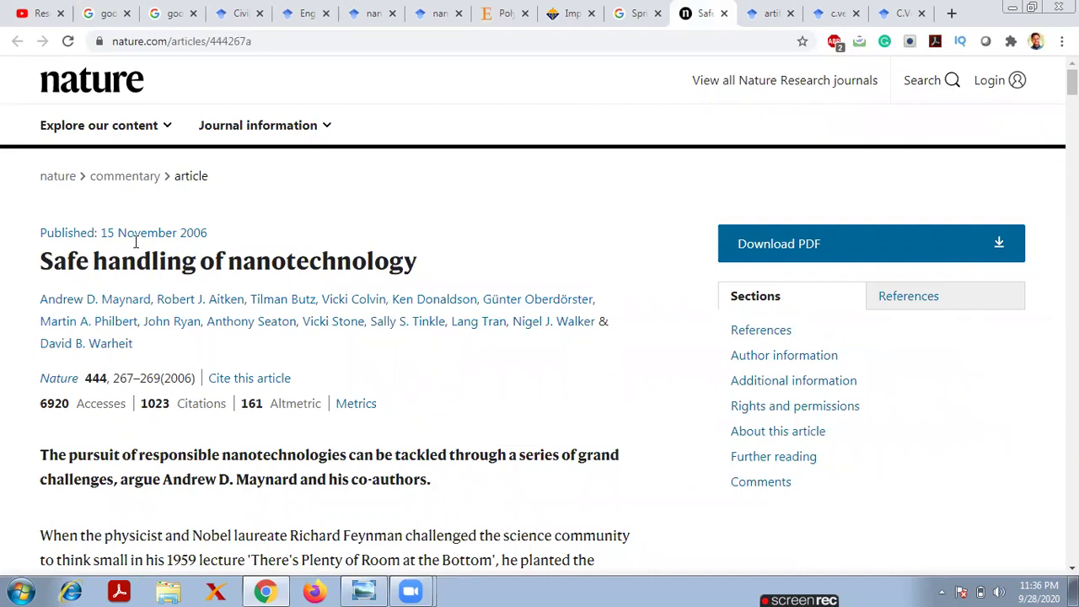
{"action": "left_click", "coordinate": [376, 11]}
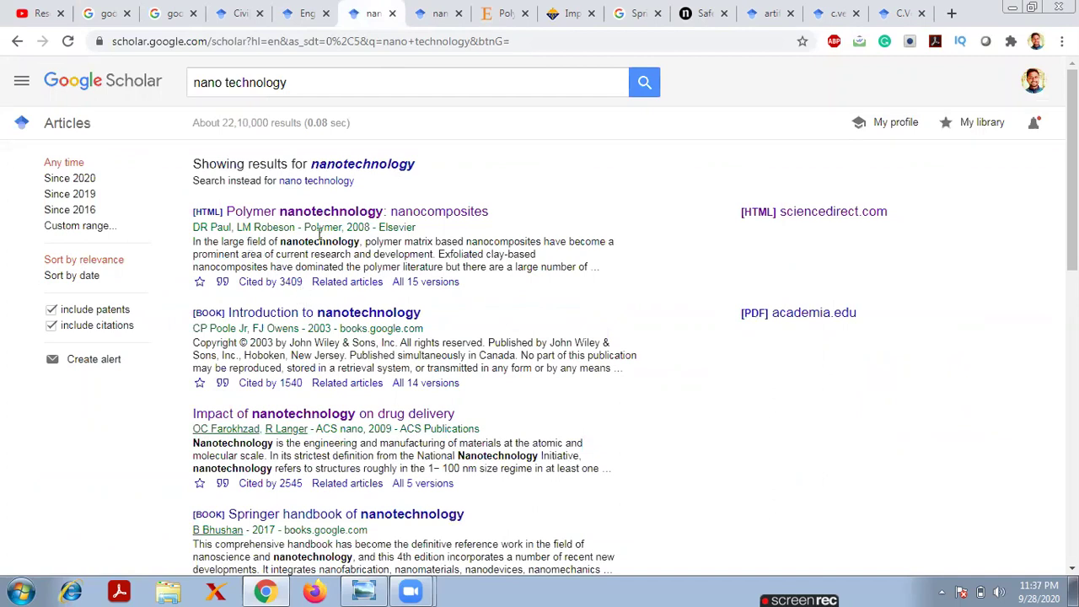
{"action": "left_click", "coordinate": [222, 283]}
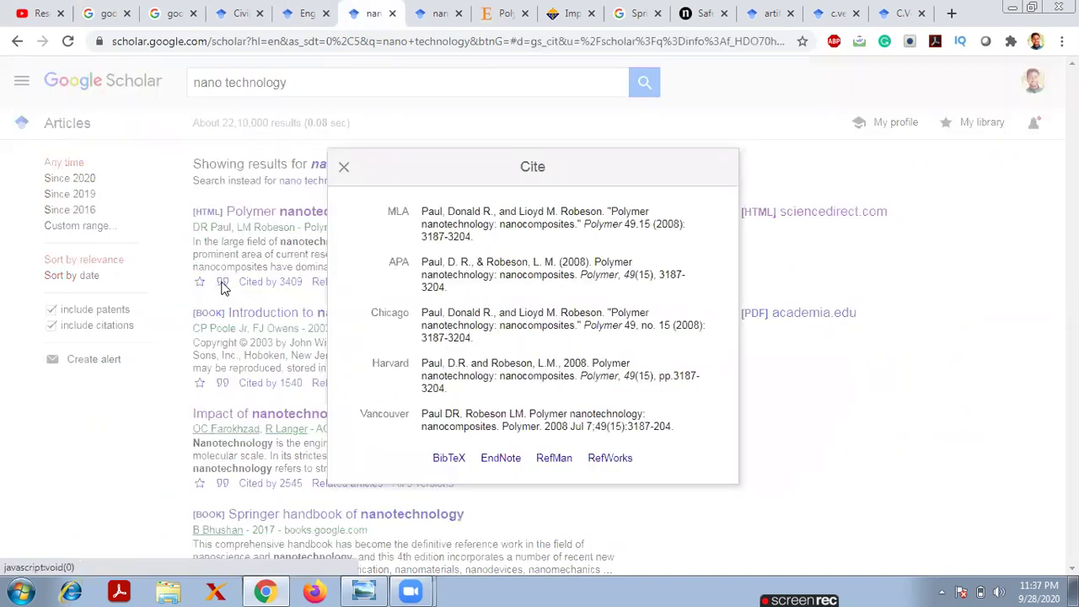
{"action": "left_click", "coordinate": [532, 212]}
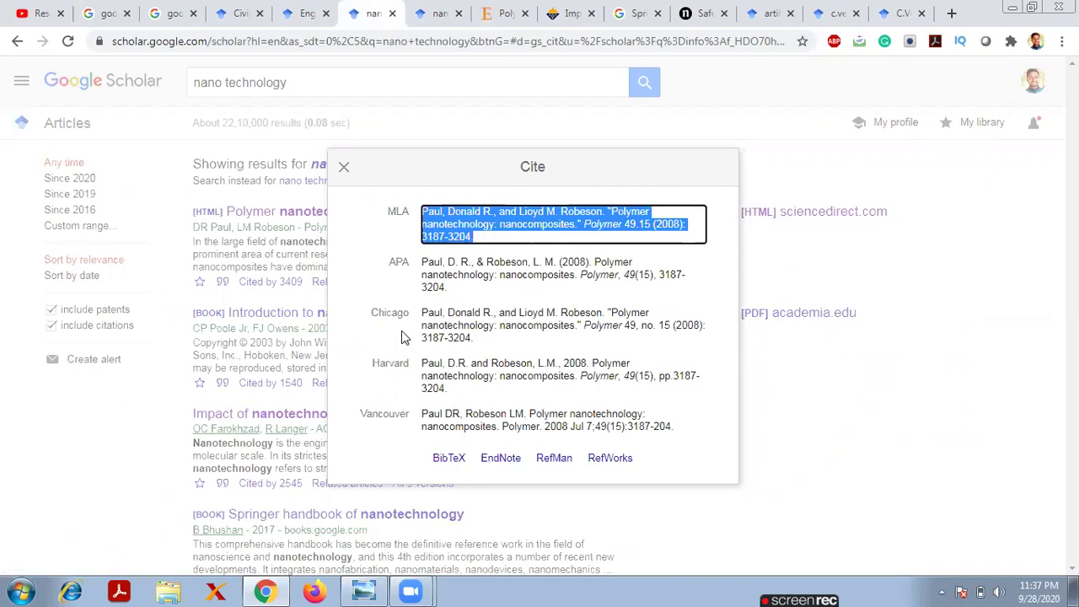
{"action": "left_click", "coordinate": [414, 274]}
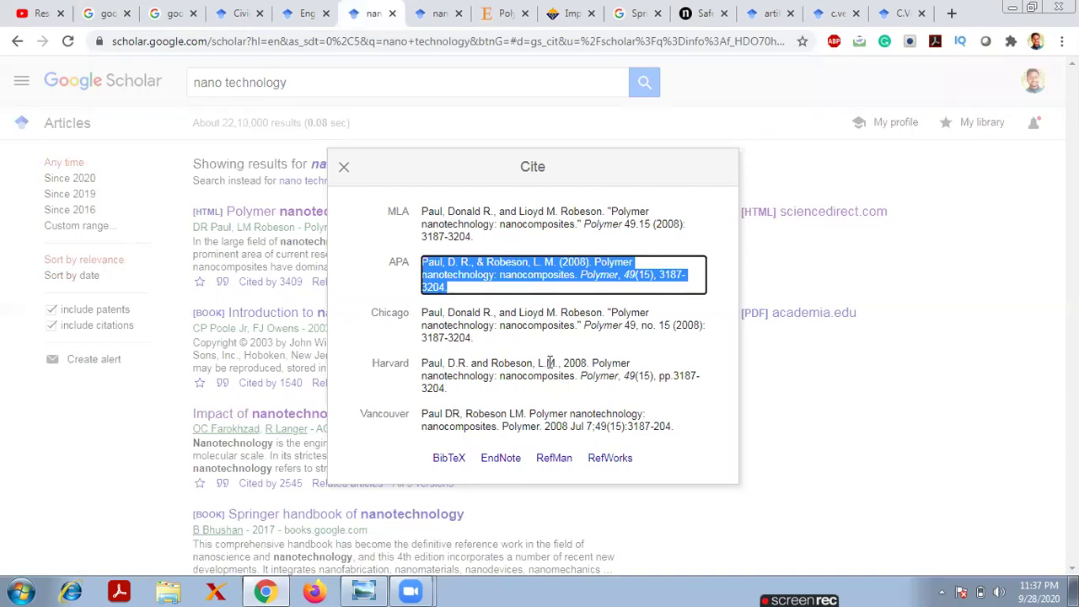
{"action": "left_click", "coordinate": [520, 222]}
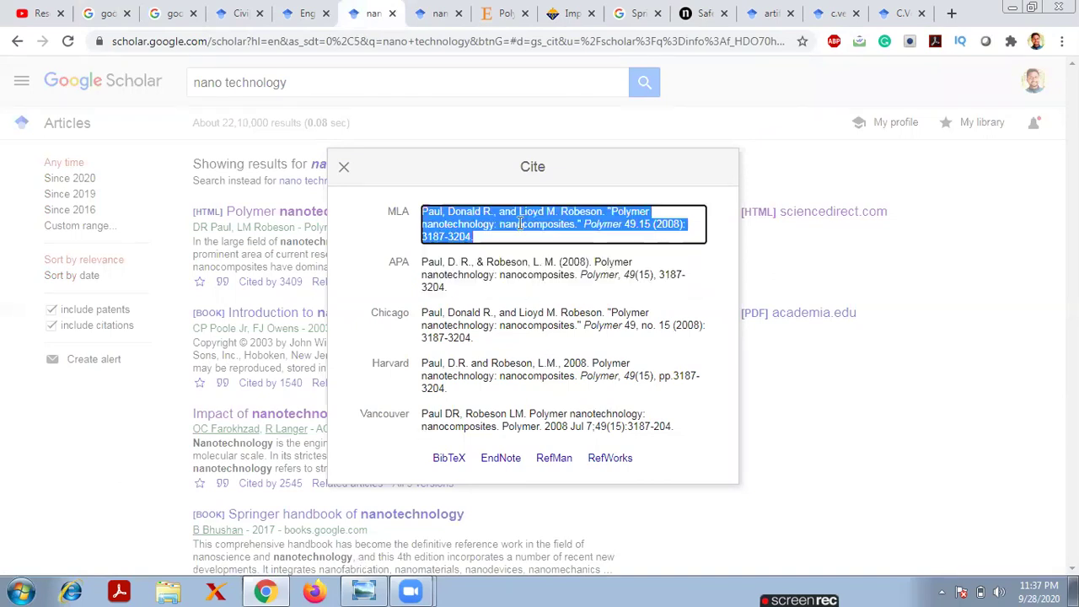
{"action": "left_click", "coordinate": [520, 375]}
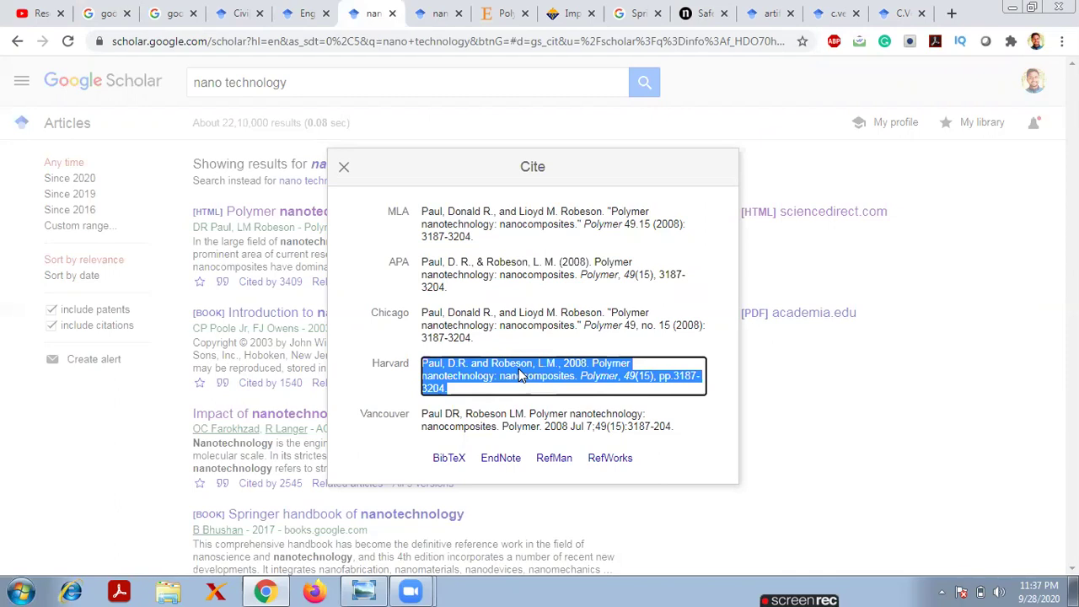
{"action": "left_click", "coordinate": [344, 166]}
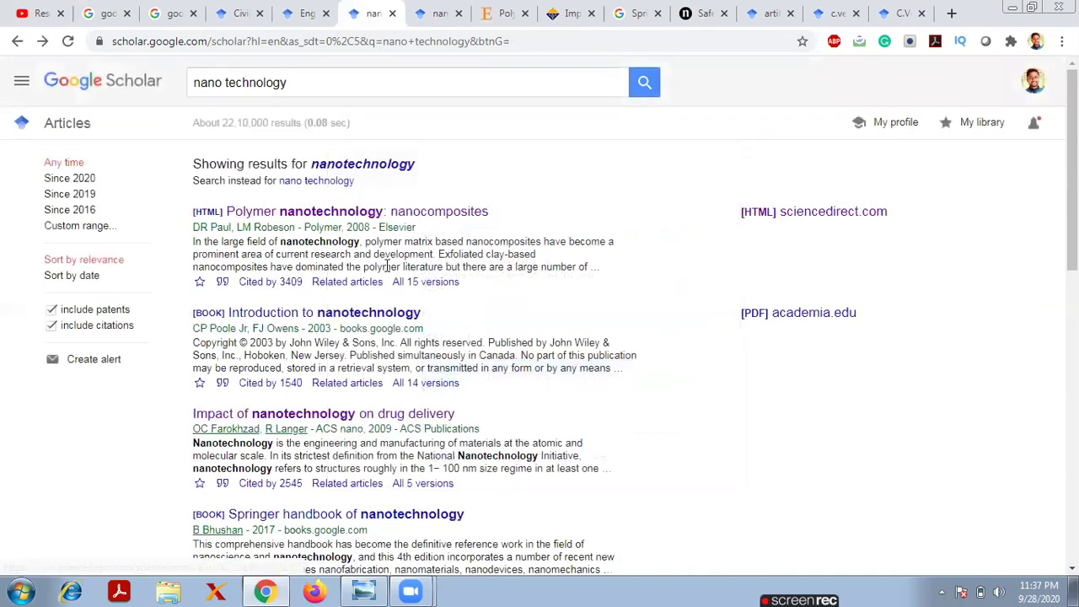
- Bring up the 'artificial intelligence' results, led by 'Artificial intelligence: a modern approach'
{"action": "scroll", "coordinate": [387, 266], "scroll_direction": "down", "scroll_amount": 1}
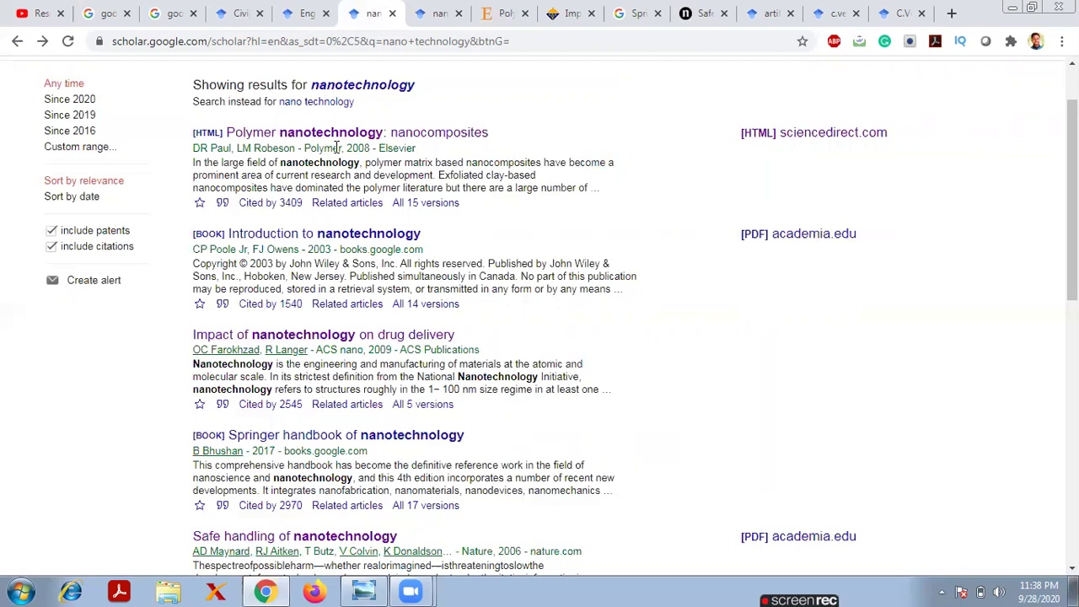
{"action": "left_click", "coordinate": [771, 13]}
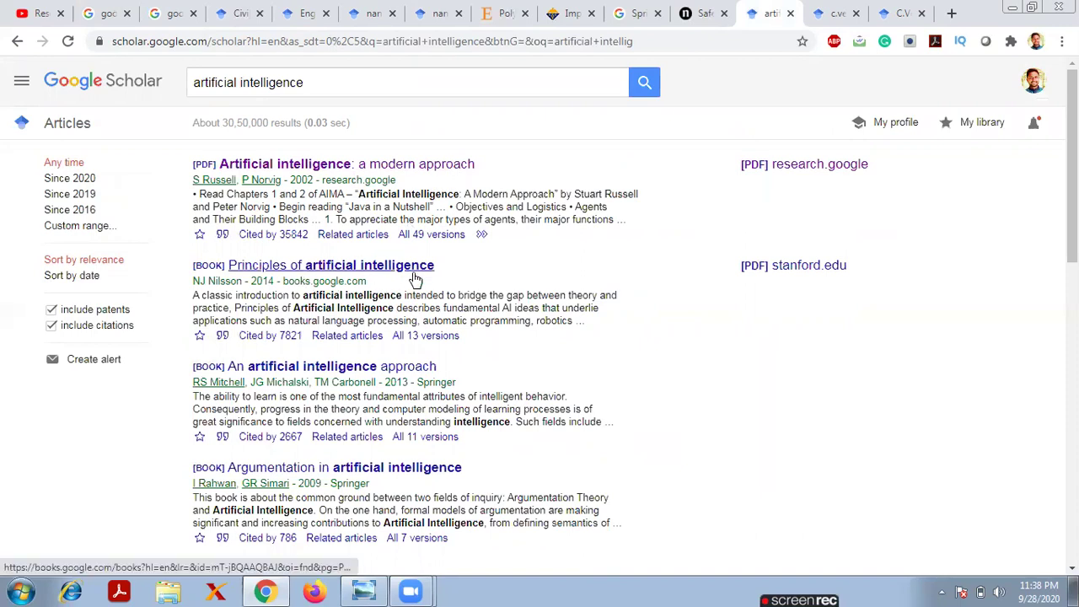
- Scroll the artificial intelligence results past 'Principles of artificial intelligence' and back up
{"action": "scroll", "coordinate": [421, 286], "scroll_direction": "down", "scroll_amount": 1}
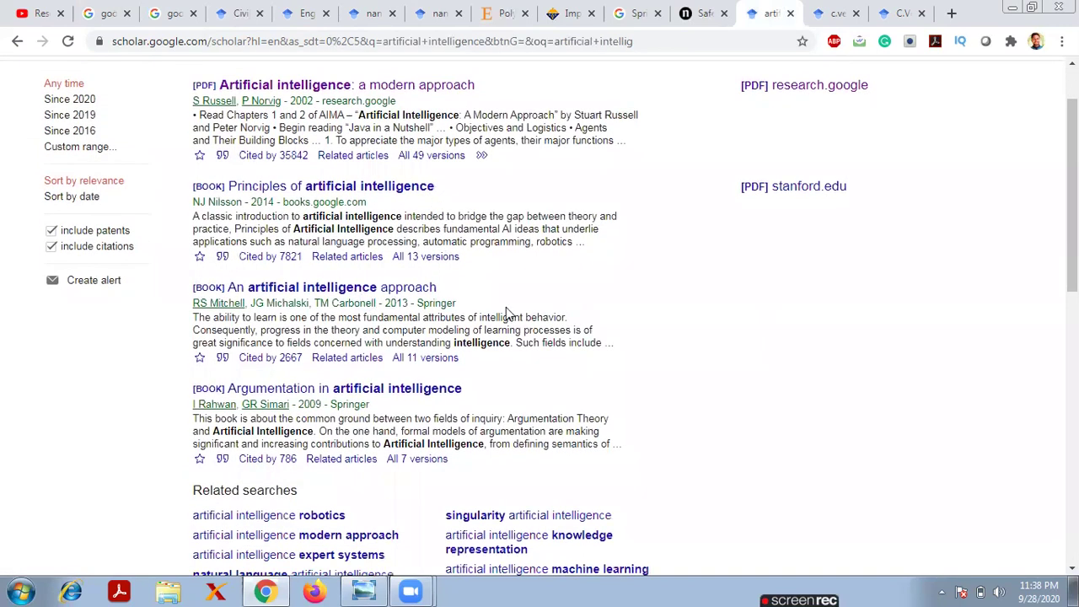
{"action": "scroll", "coordinate": [506, 312], "scroll_direction": "down", "scroll_amount": 1}
{"action": "scroll", "coordinate": [505, 313], "scroll_direction": "up", "scroll_amount": 2}
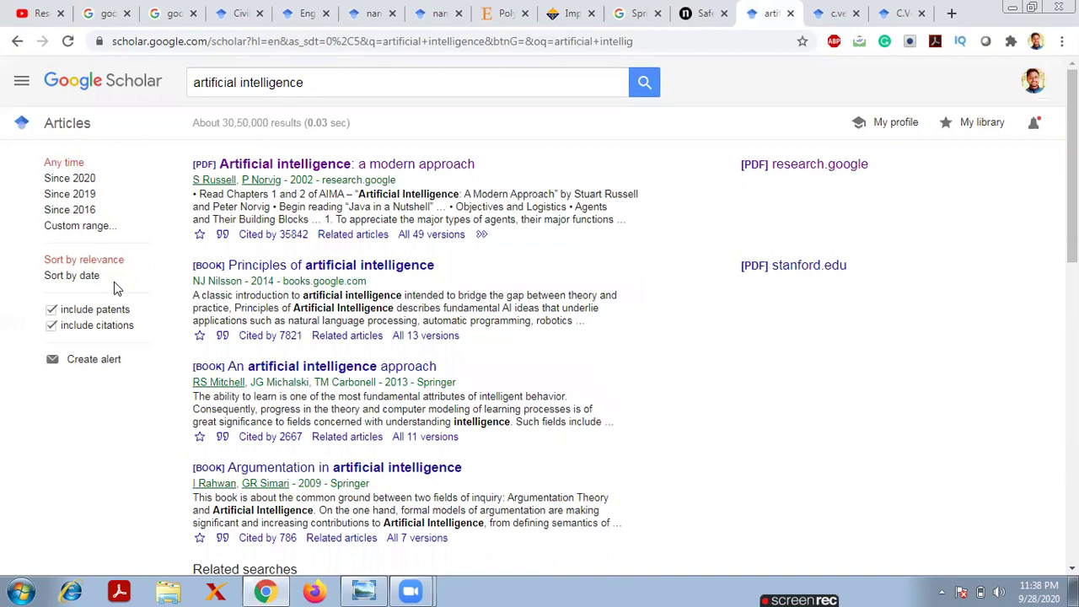
- Resubmit the author-name search and scroll through its 34 results and back to the top
{"action": "left_click", "coordinate": [834, 14]}
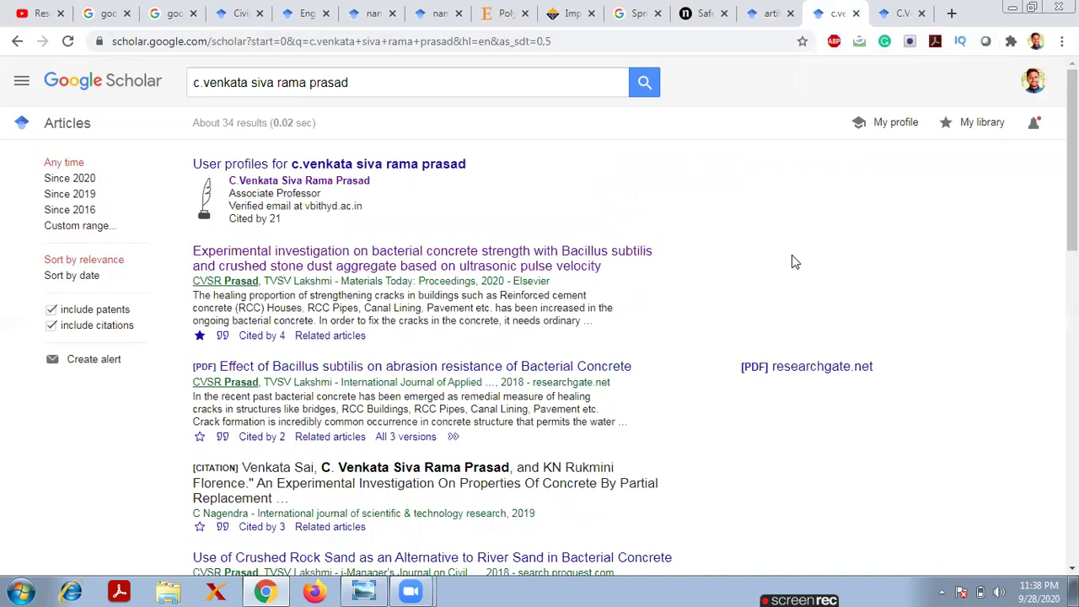
{"action": "left_click", "coordinate": [336, 89]}
{"action": "key", "text": "Return"}
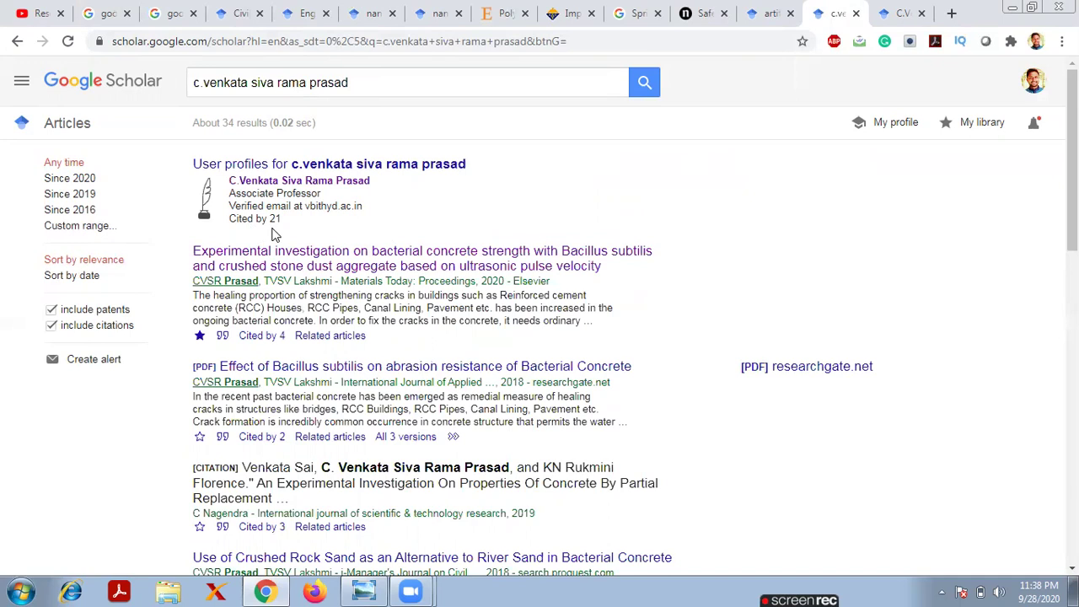
{"action": "scroll", "coordinate": [272, 234], "scroll_direction": "down", "scroll_amount": 1}
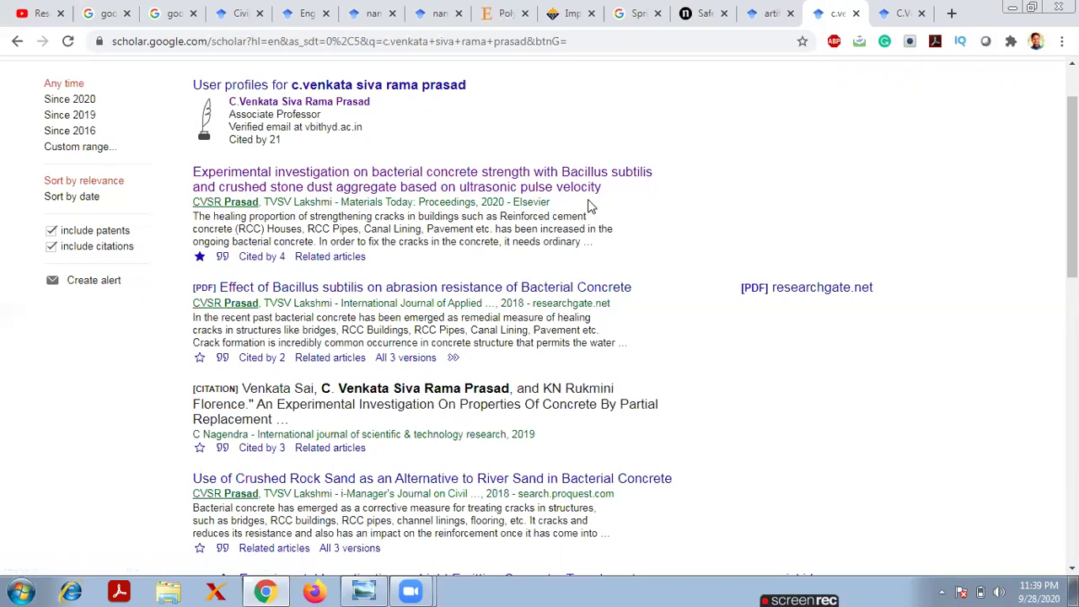
{"action": "scroll", "coordinate": [337, 193], "scroll_direction": "down", "scroll_amount": 2}
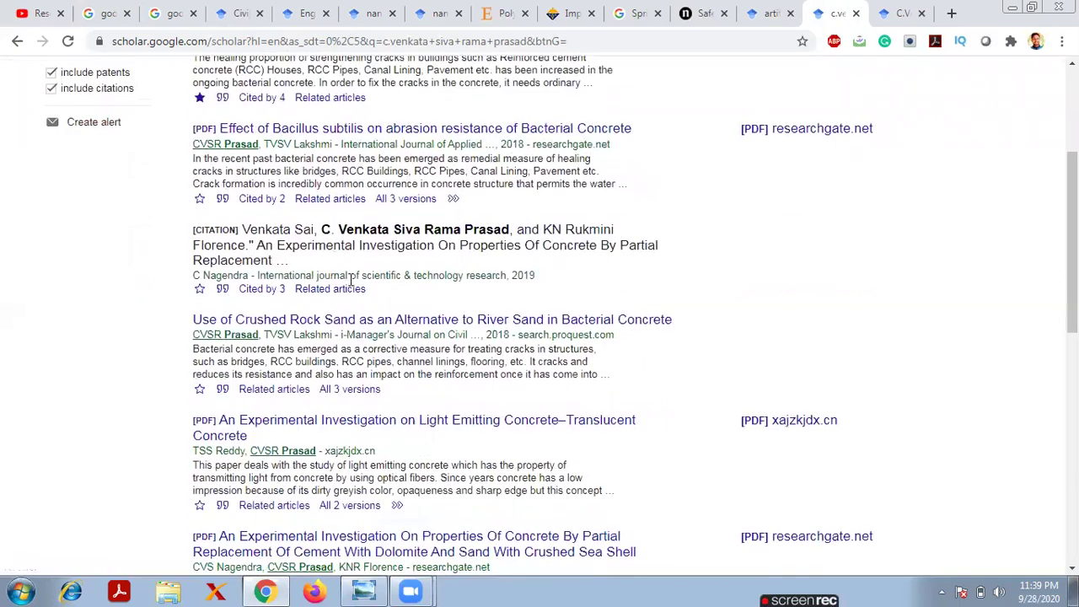
{"action": "scroll", "coordinate": [350, 282], "scroll_direction": "down", "scroll_amount": 8}
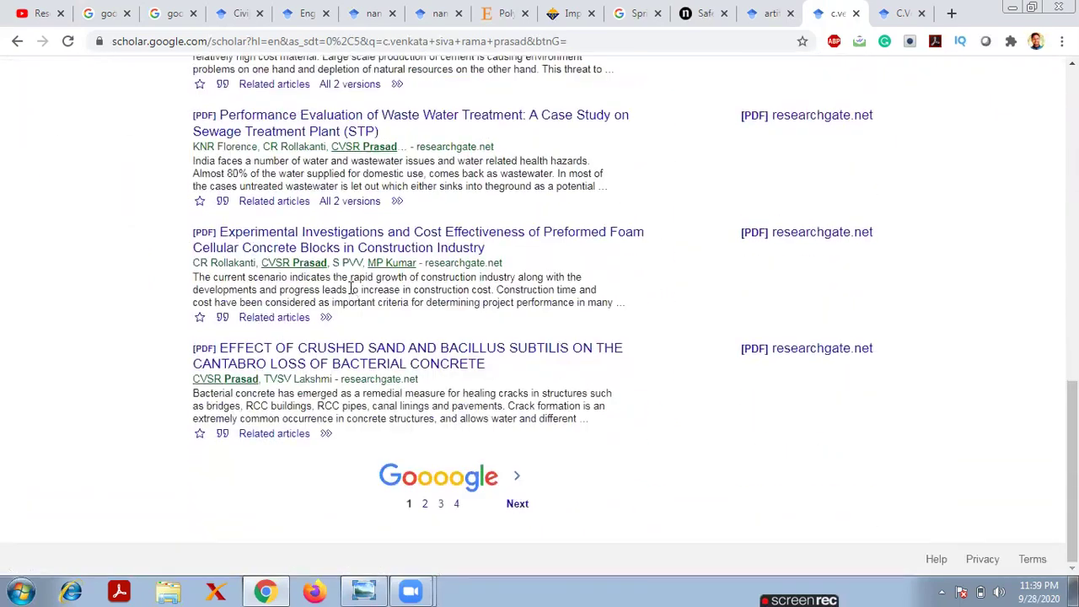
{"action": "scroll", "coordinate": [351, 289], "scroll_direction": "up", "scroll_amount": 12}
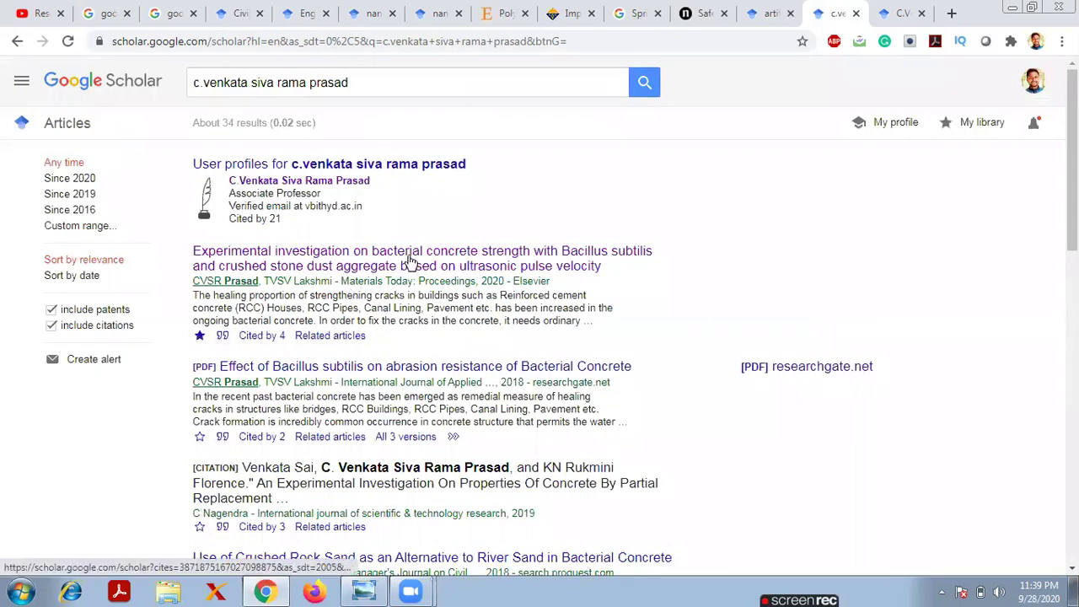
{"action": "left_click", "coordinate": [223, 337]}
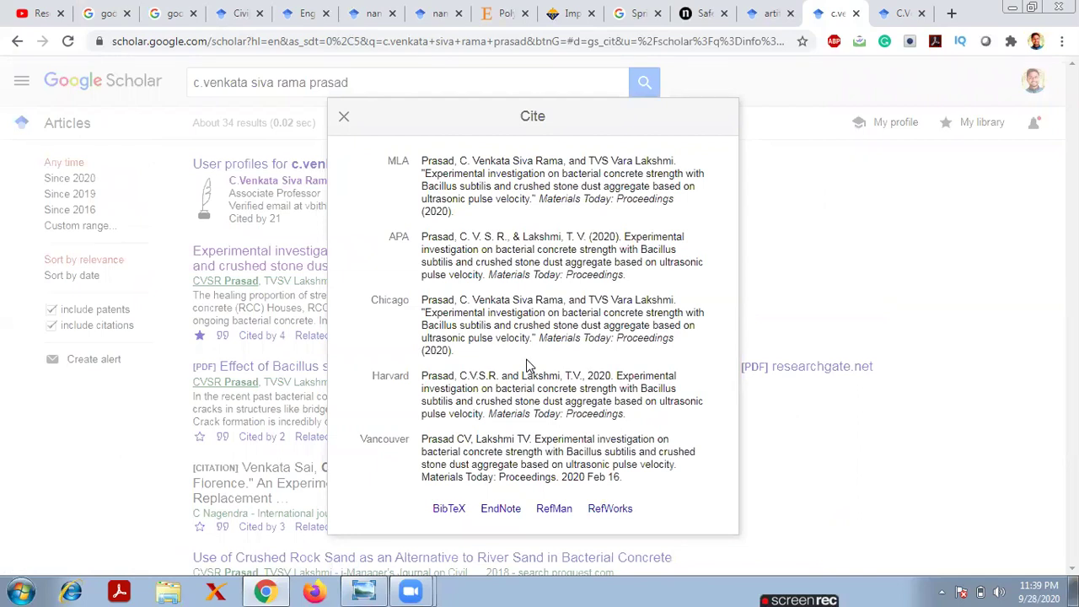
{"action": "left_click", "coordinate": [343, 119]}
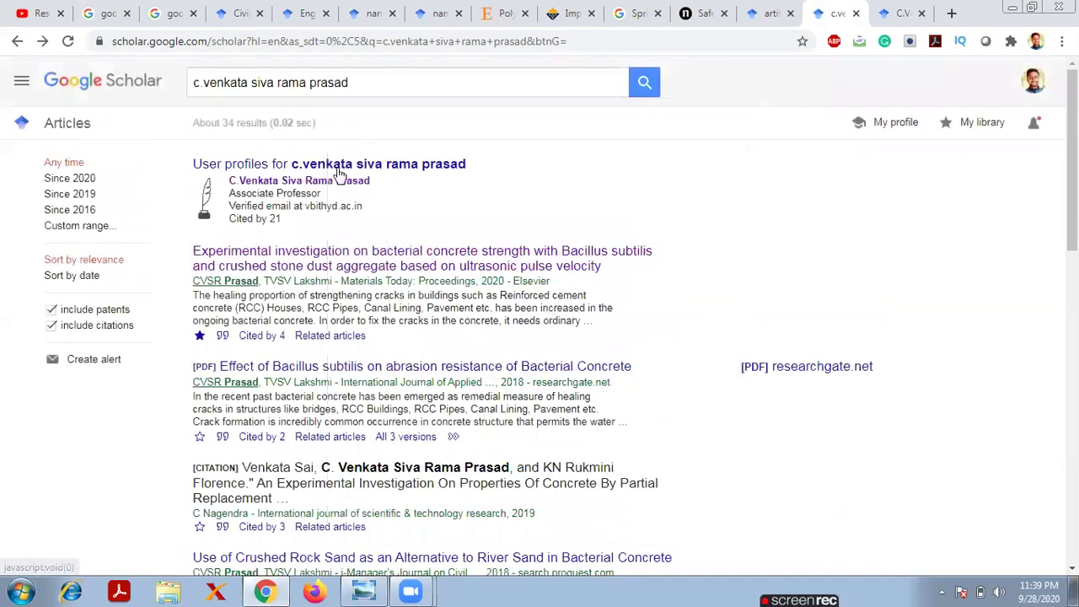
- Open the author's Scholar profile showing 21 citations, h-index 3 and Bacterial Concrete interests
{"action": "left_click", "coordinate": [345, 184]}
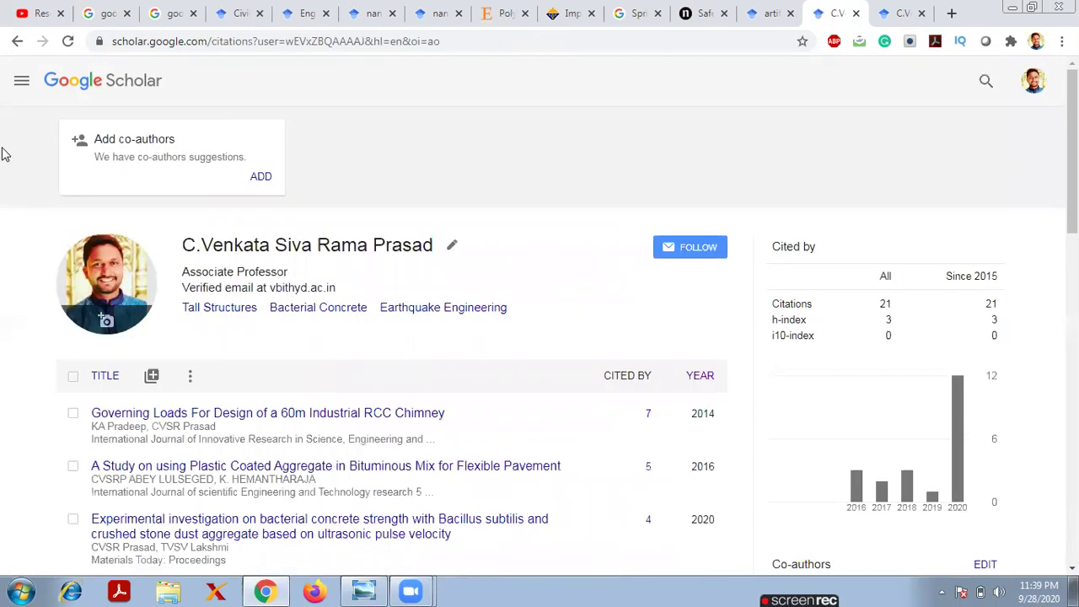
{"action": "scroll", "coordinate": [212, 166], "scroll_direction": "down", "scroll_amount": 3}
{"action": "scroll", "coordinate": [212, 161], "scroll_direction": "up", "scroll_amount": 2}
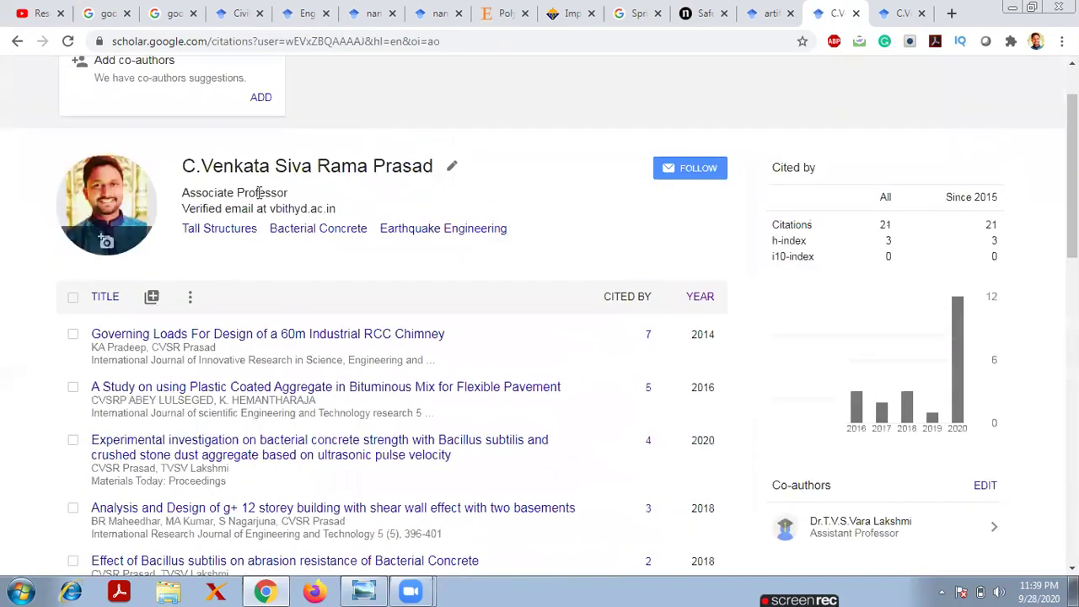
- Highlight the researcher's name and then their job title on the profile
{"action": "left_click_drag", "start_coordinate": [182, 166], "coordinate": [428, 166]}
{"action": "left_click", "coordinate": [437, 166]}
{"action": "left_click_drag", "start_coordinate": [228, 192], "coordinate": [404, 202]}
{"action": "left_click", "coordinate": [403, 204]}
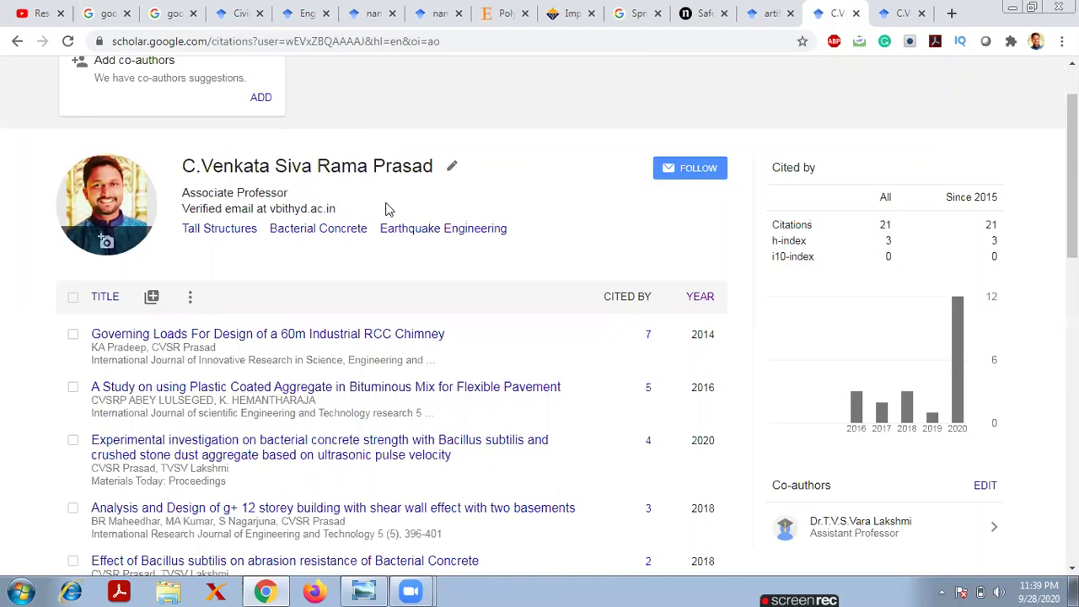